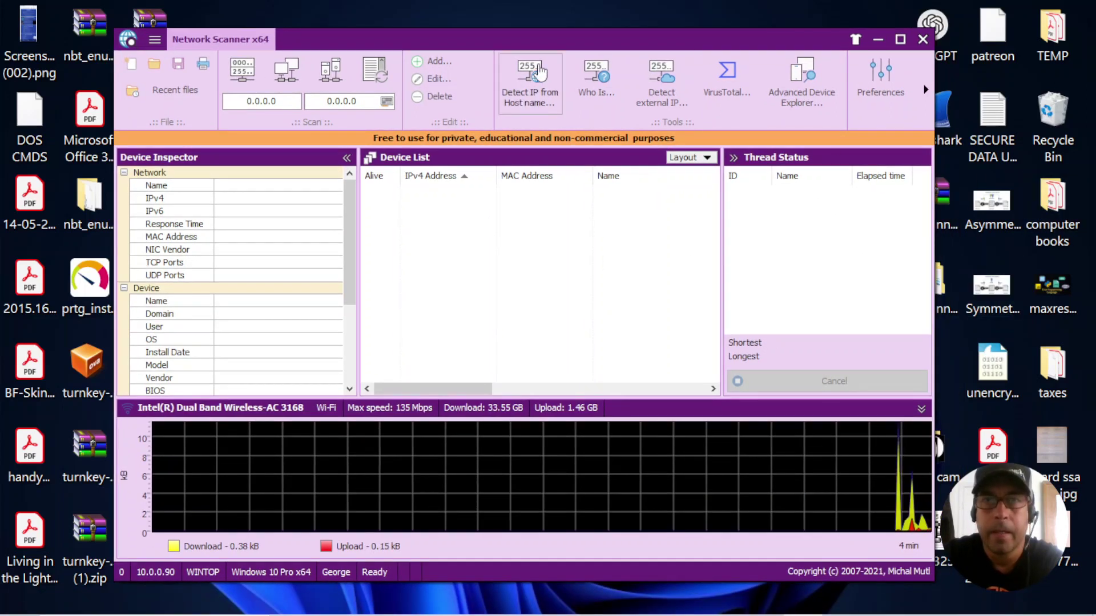
Step: Reposition the Network Scanner window, then maximize it to fill the screen
left_click_drag(558, 46, 560, 48)
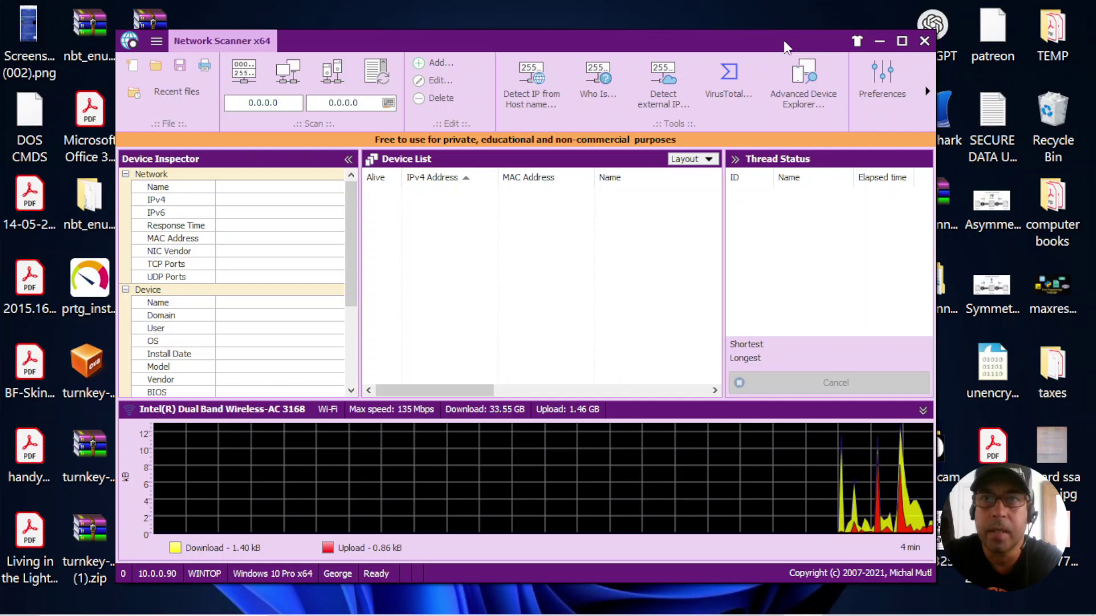
left_click_drag(701, 36, 711, 36)
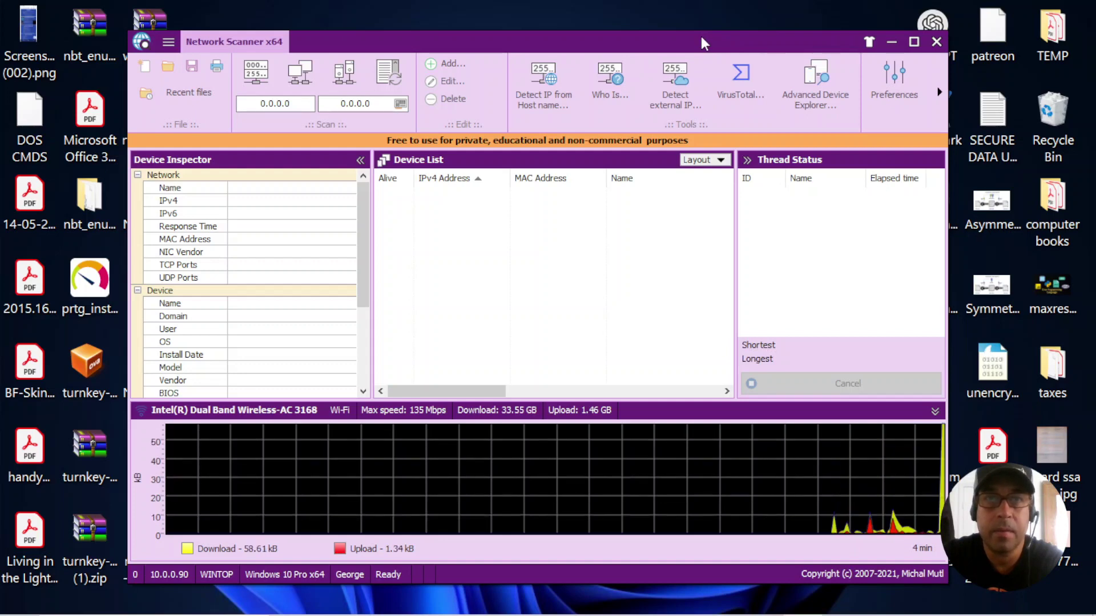
left_click_drag(704, 37, 704, 39)
double_click(703, 37)
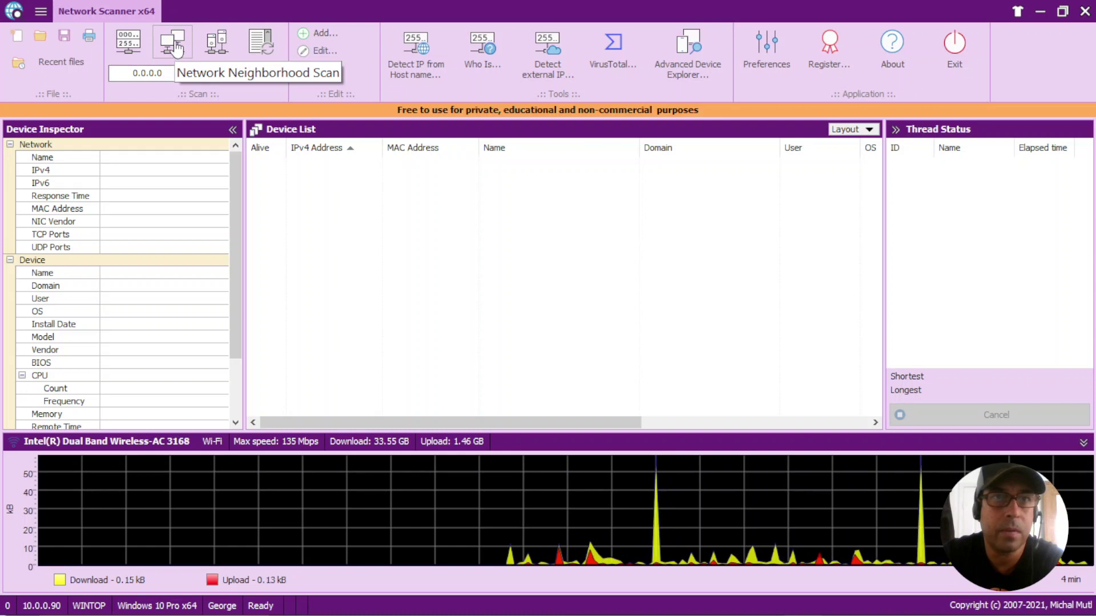
Step: Run a Network Neighborhood scan that lists four hosts, including 10.0.0.90 and 192.168.56.1
left_click(173, 44)
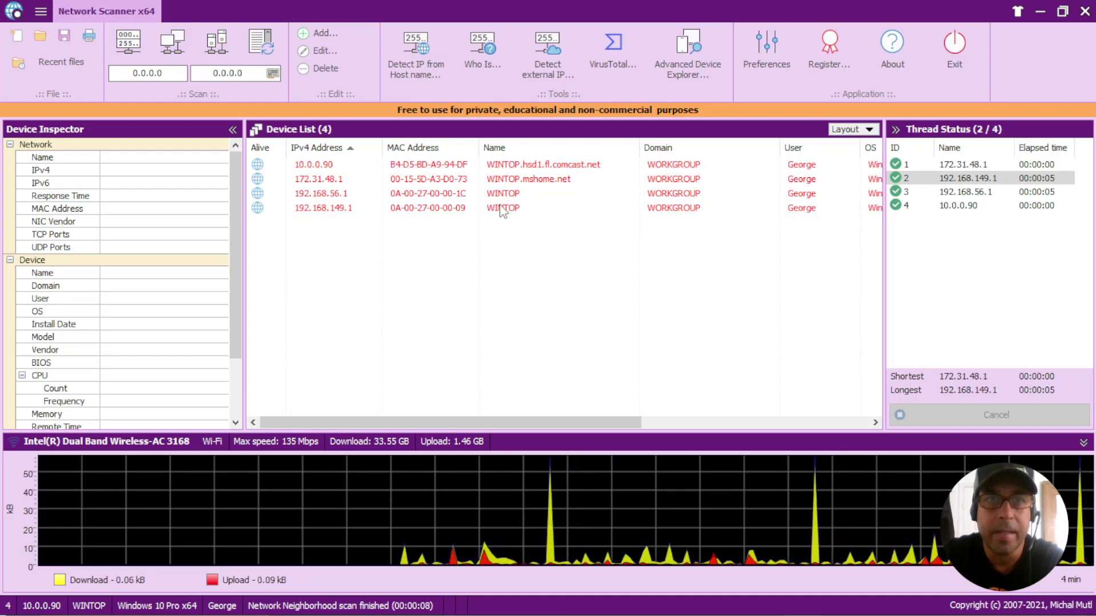
Step: Launch Command Prompt from the Run box and run ipconfig
key("super+r")
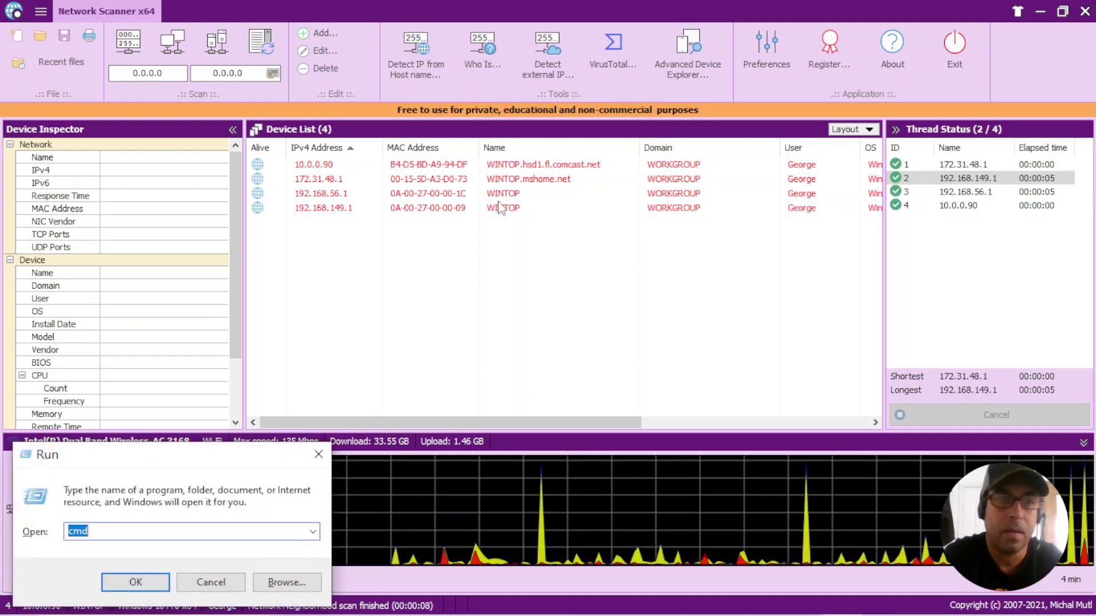
type("cmd")
key("Return")
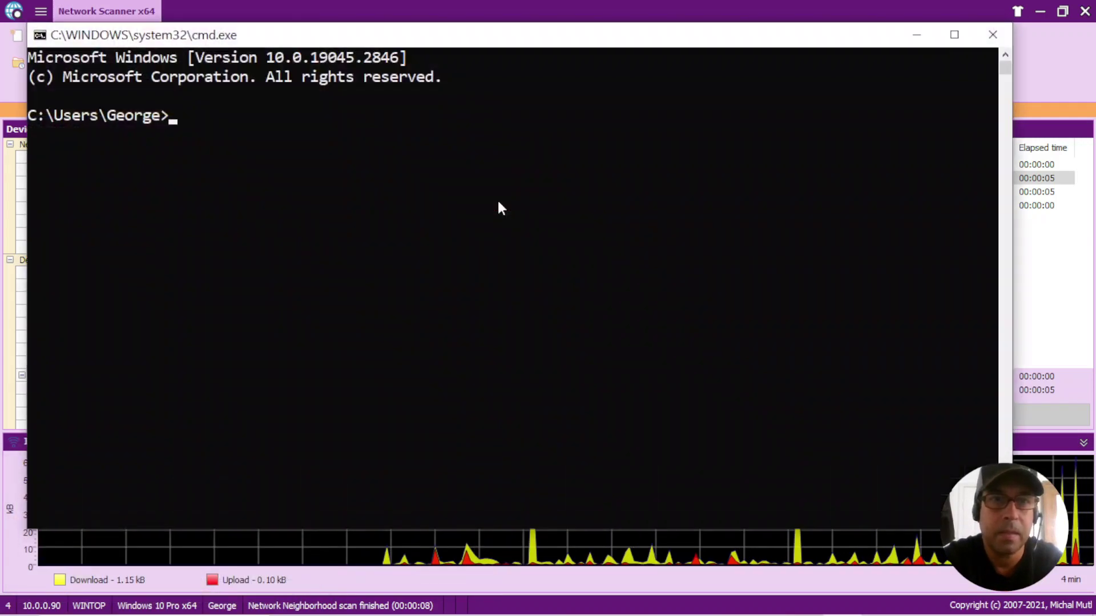
type("ipconfig")
key("Return")
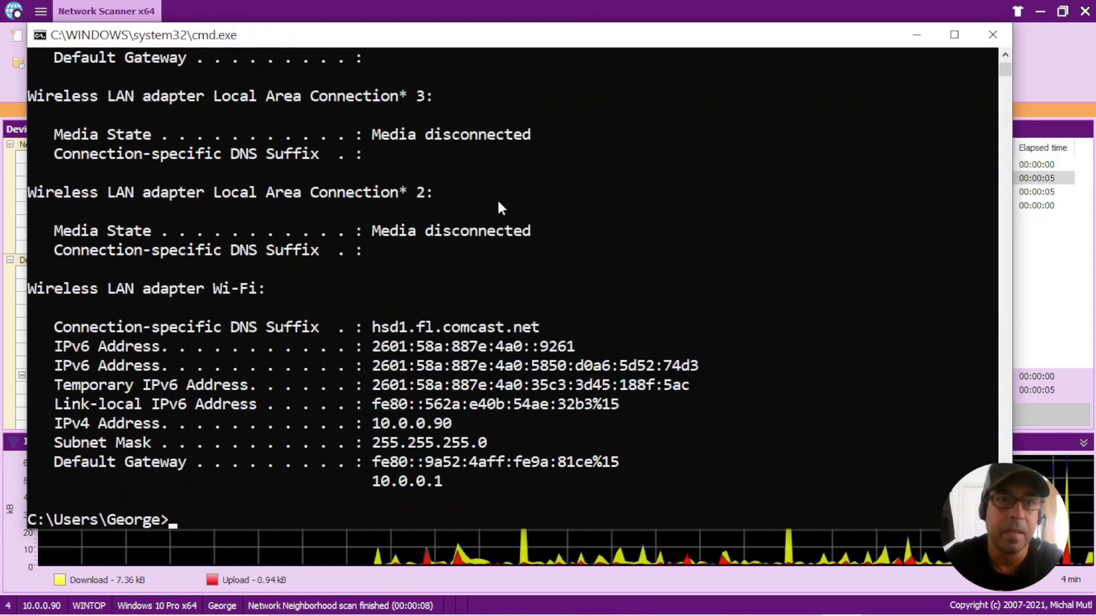
Step: Review the ipconfig output for Wi-Fi address 10.0.0.90 and gateway 10.0.0.1, dismissing an e-mail notification
scroll(498, 203, "up", 6)
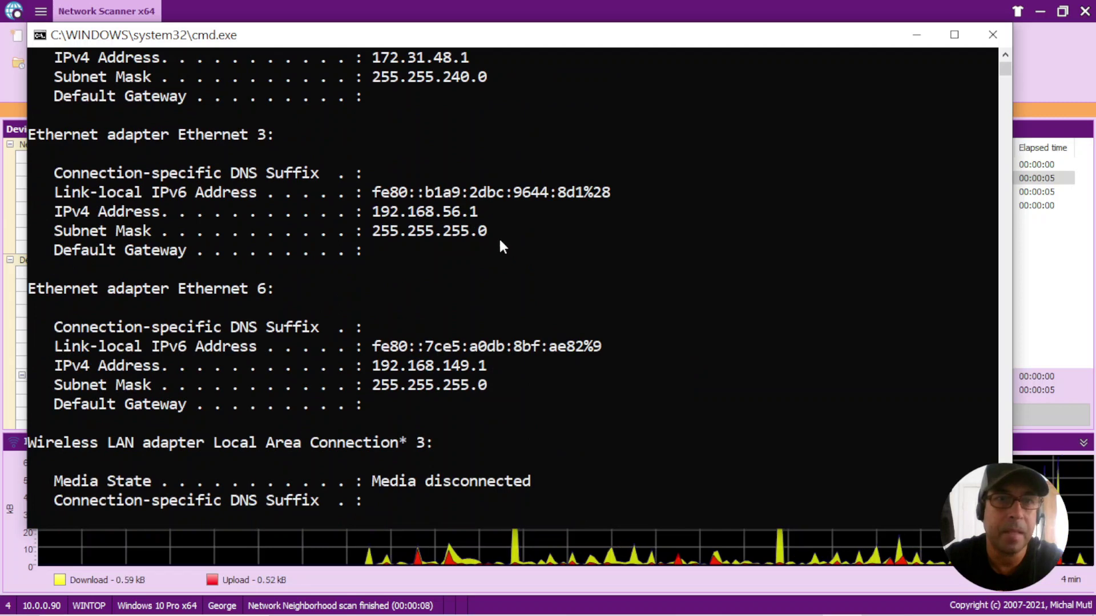
scroll(477, 249, "up", 3)
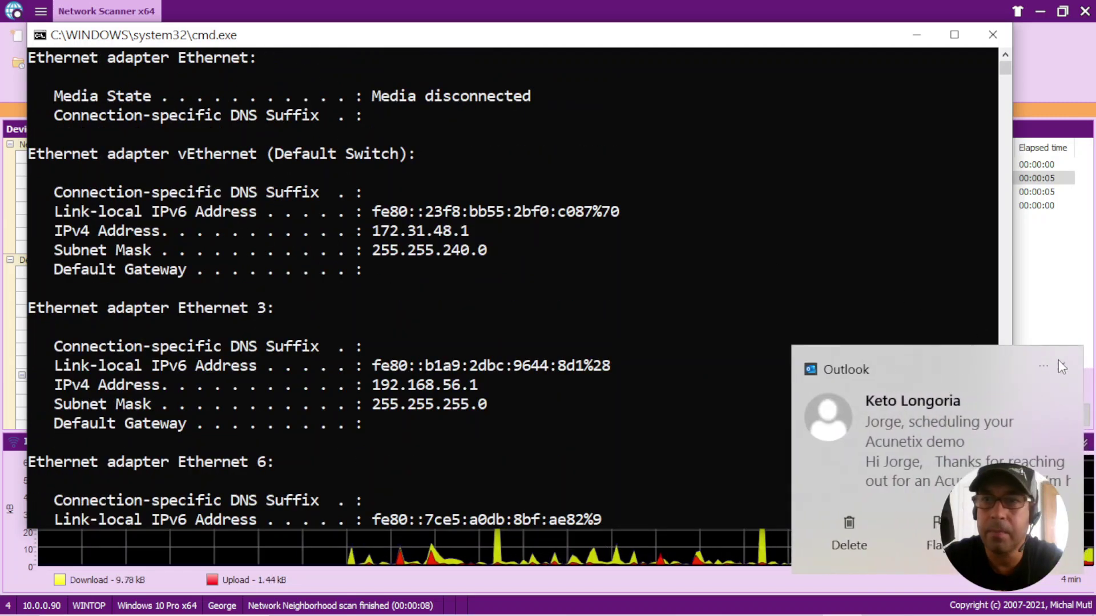
left_click(1060, 367)
scroll(188, 289, "up", 2)
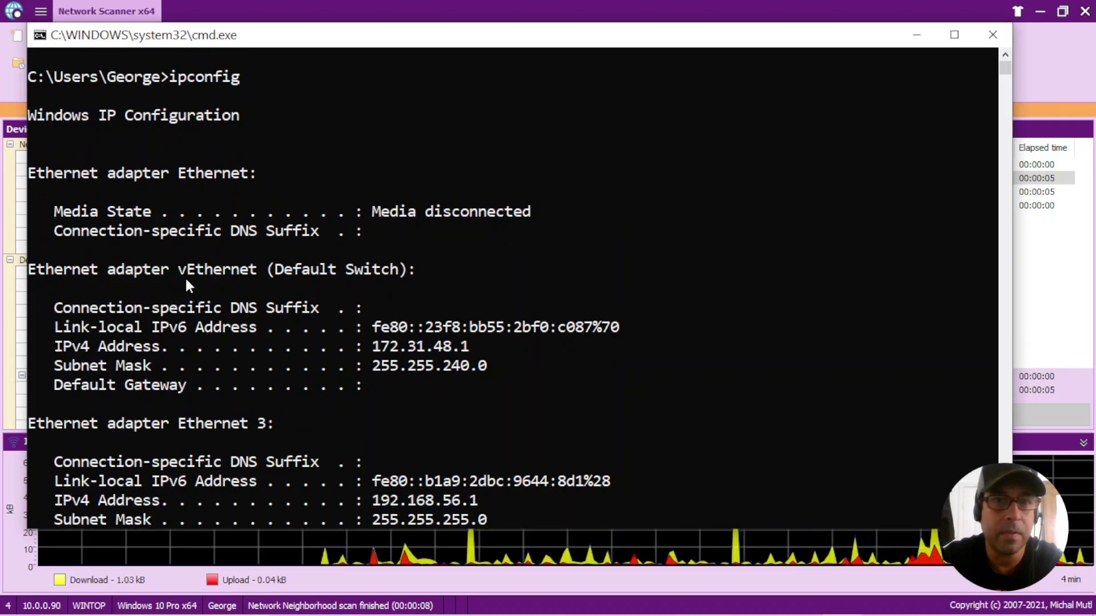
scroll(269, 288, "down", 1)
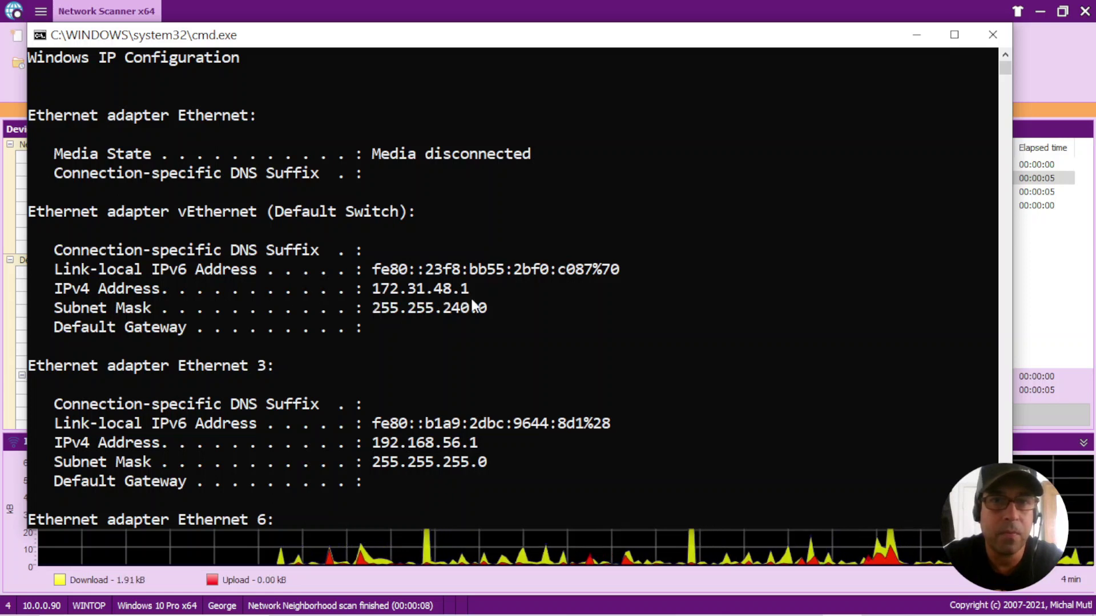
scroll(482, 306, "down", 2)
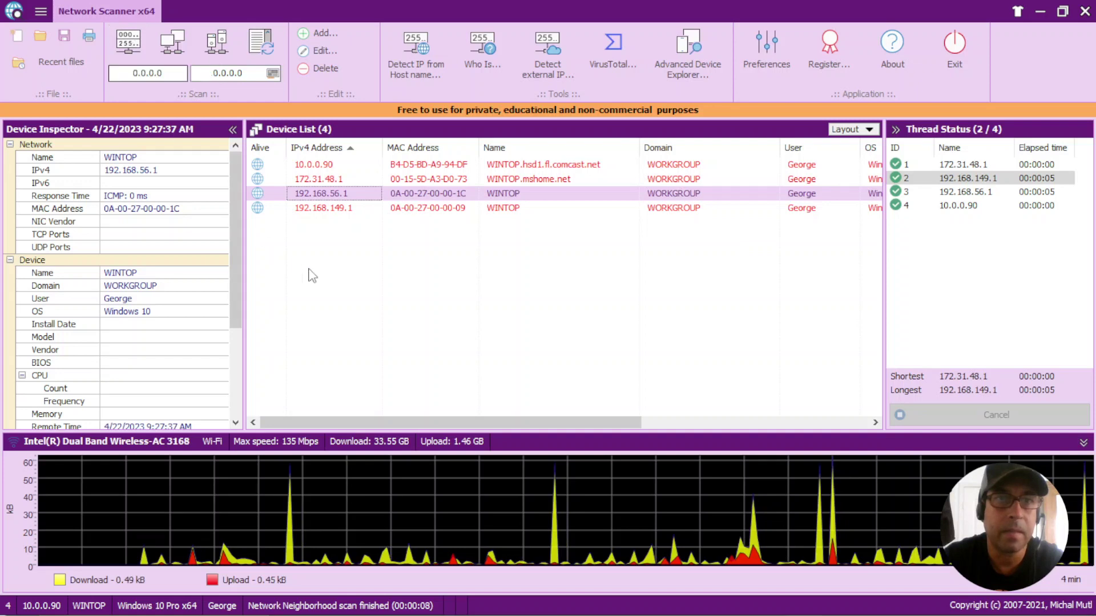
Step: Enter 10.0.0.1 as the start IP and 10.0.0.254 as the end IP
left_click(167, 72)
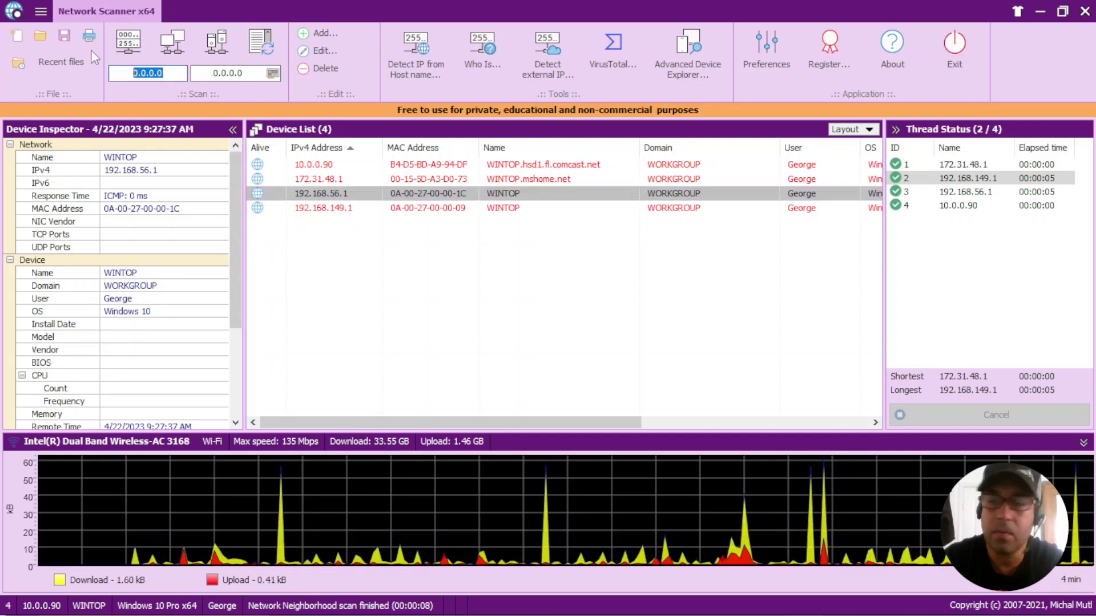
type("10.0.0")
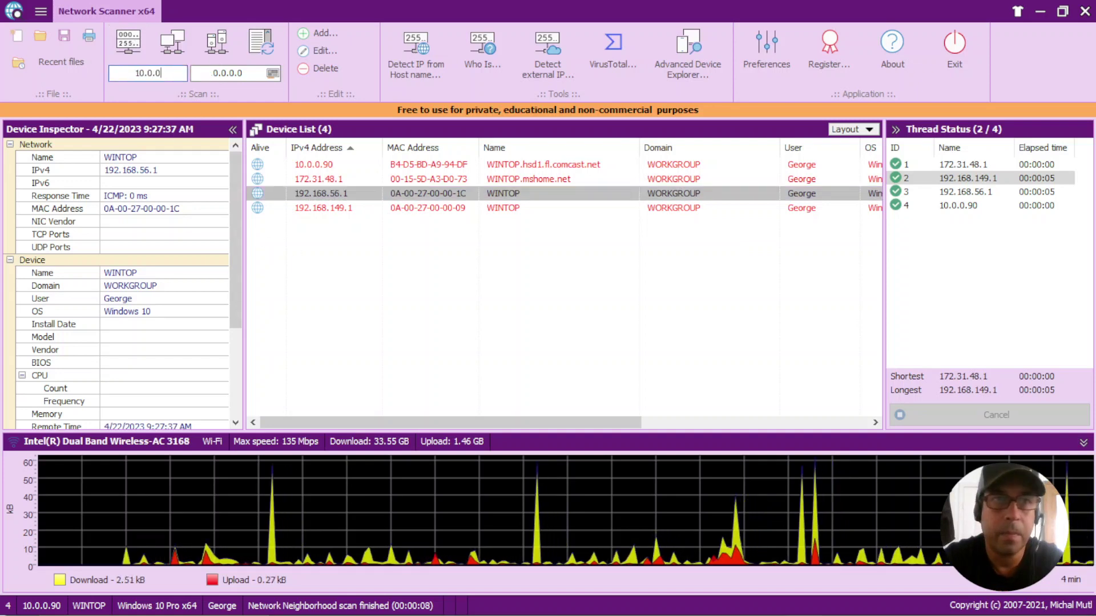
type(".1")
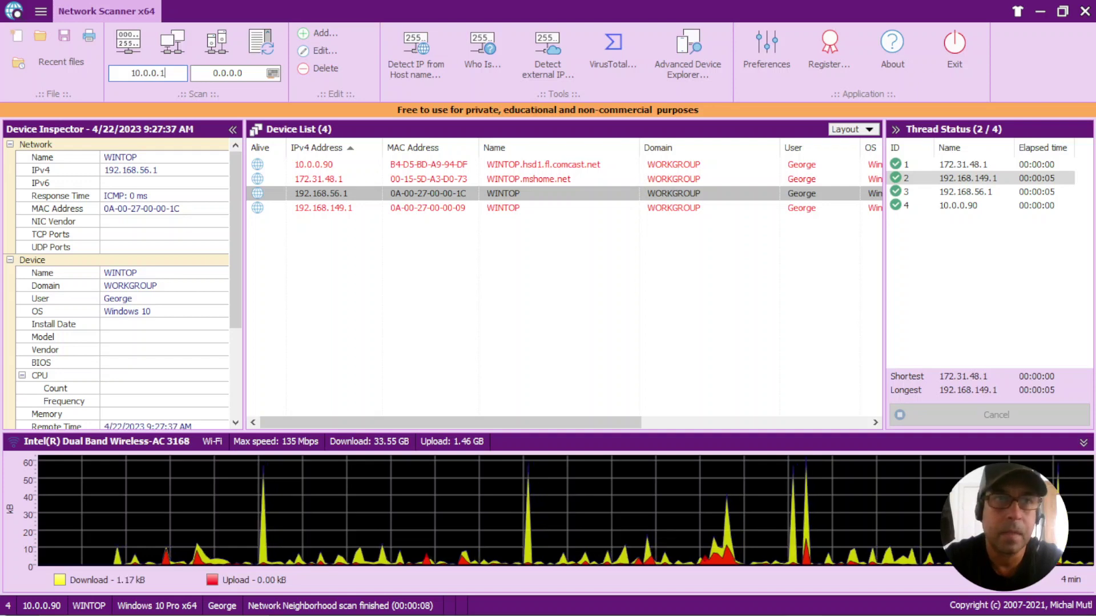
key("Tab")
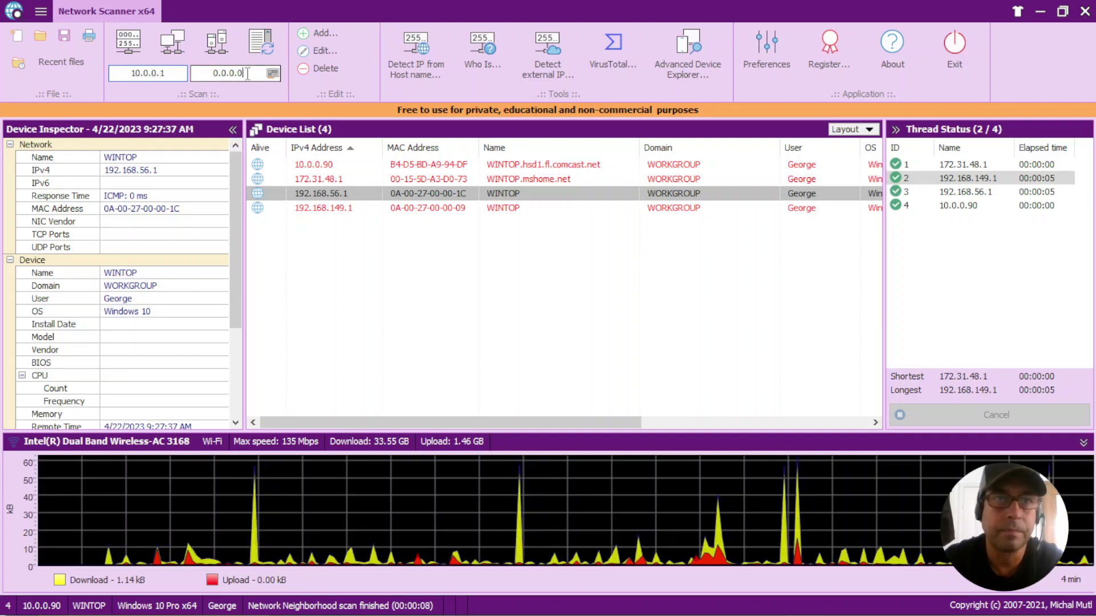
type("10.0.0.254")
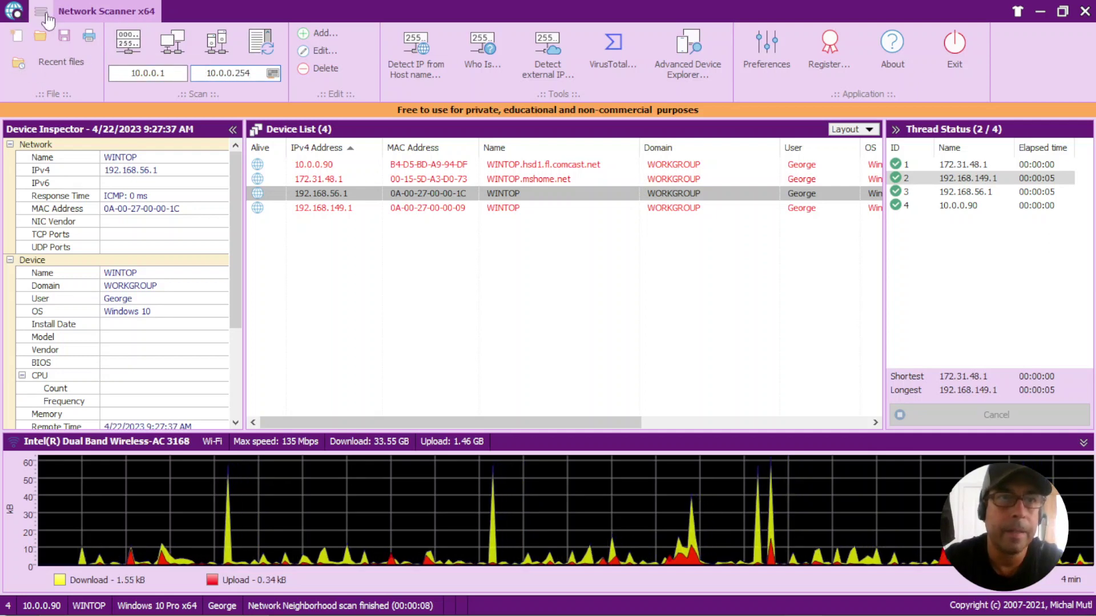
Step: In Preferences, set Number of threads to 20 and enable ARP detection
left_click(41, 13)
mouse_move(86, 35)
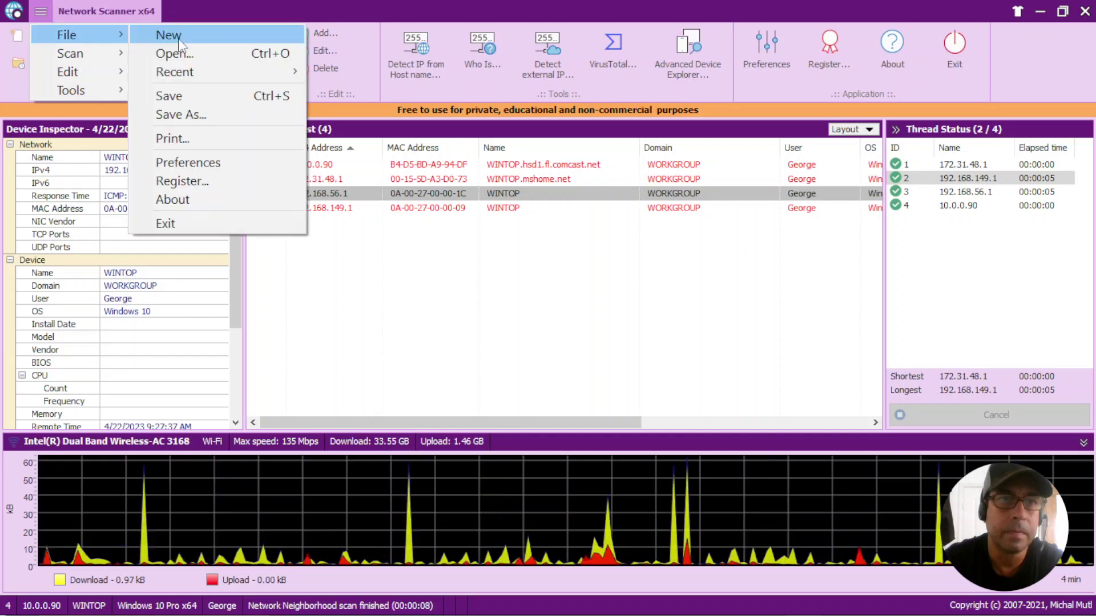
left_click(181, 164)
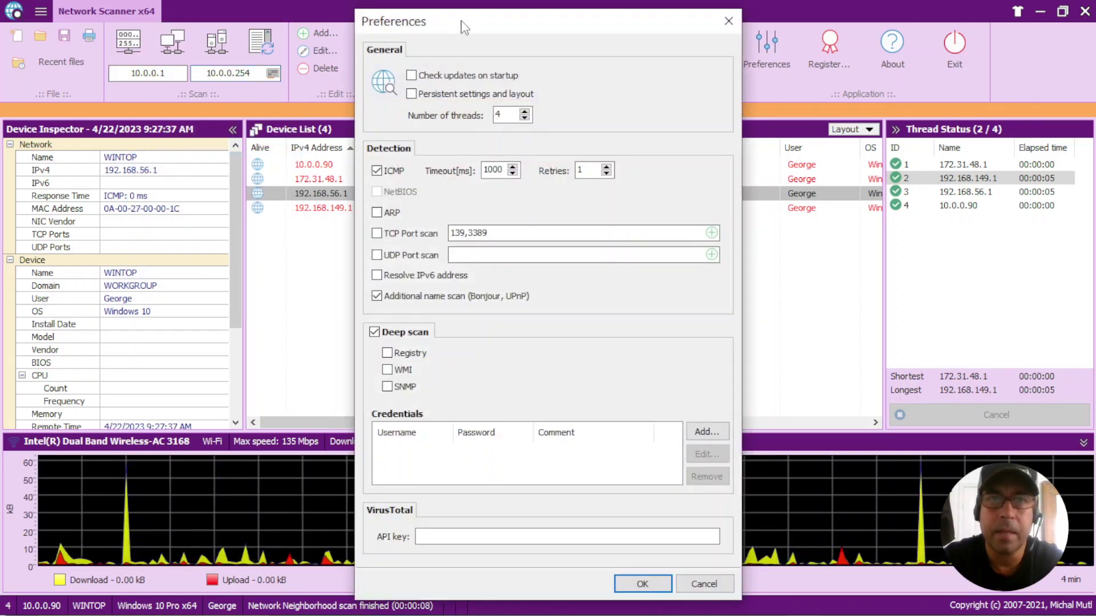
left_click_drag(462, 27, 454, 22)
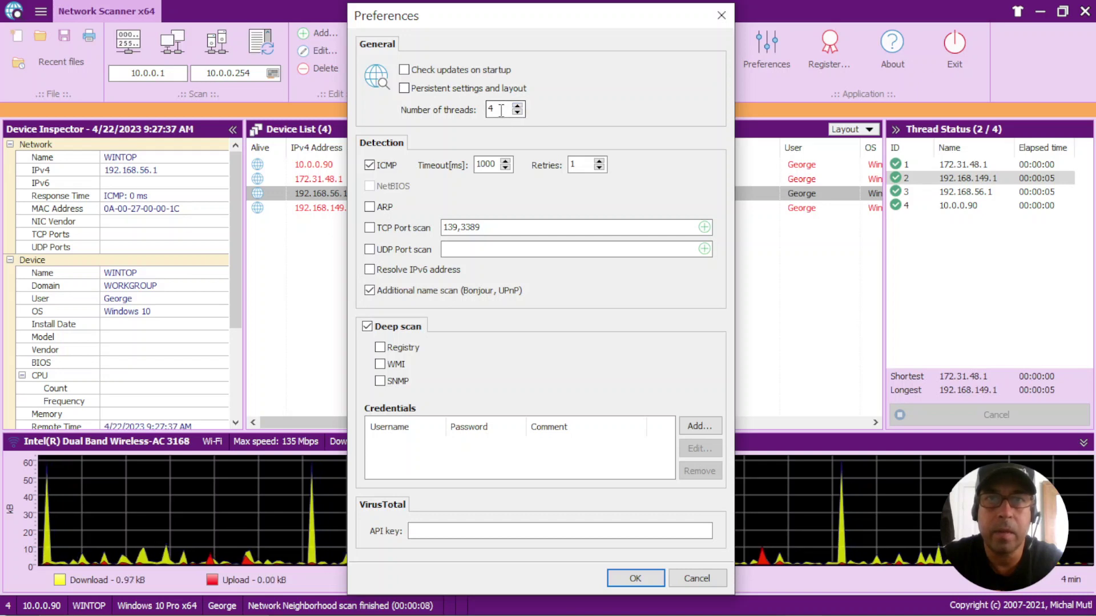
left_click_drag(501, 109, 448, 118)
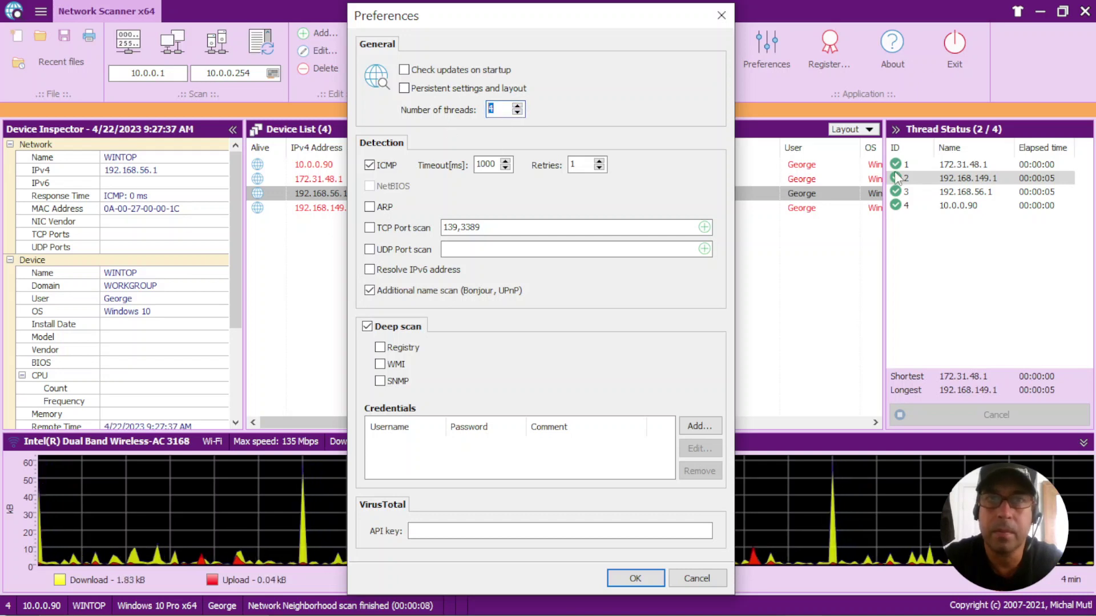
type("20")
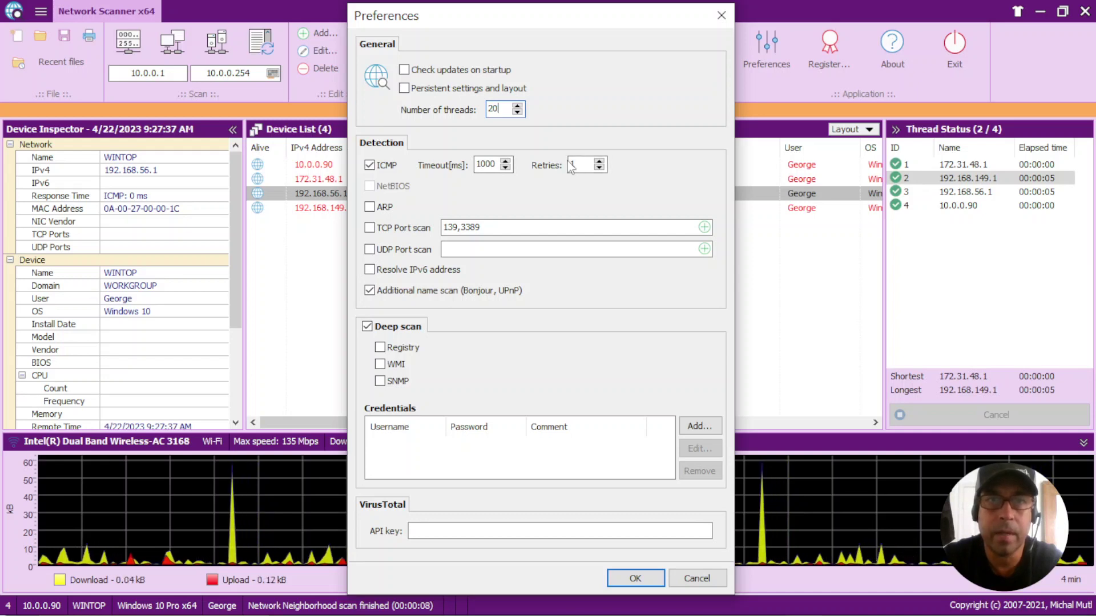
left_click(369, 207)
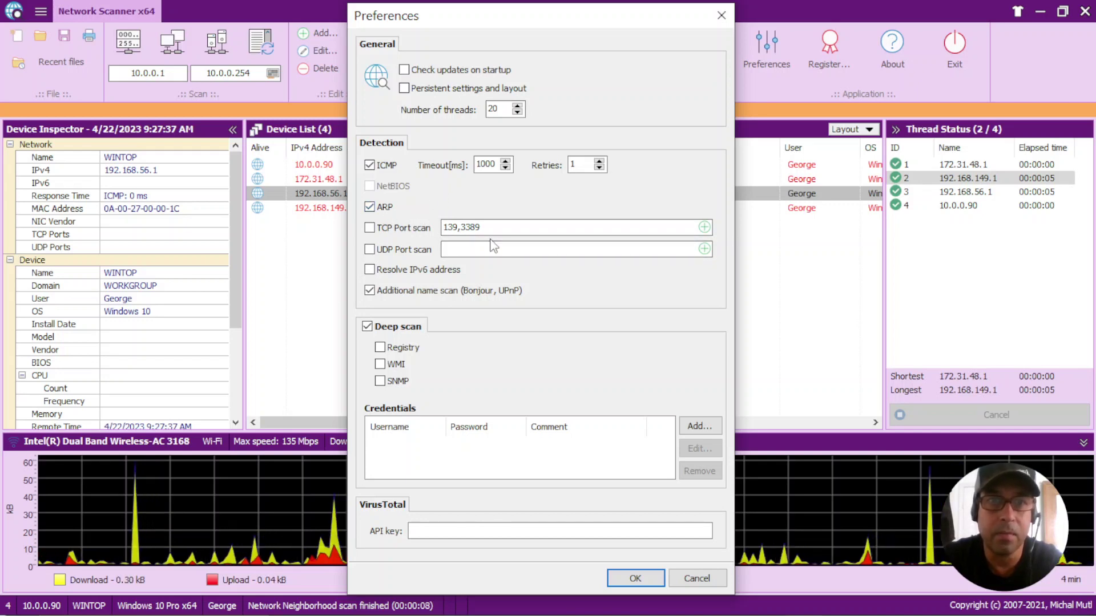
Step: Enable TCP port scanning on ports 139,3389 and save the preferences with OK
left_click(394, 233)
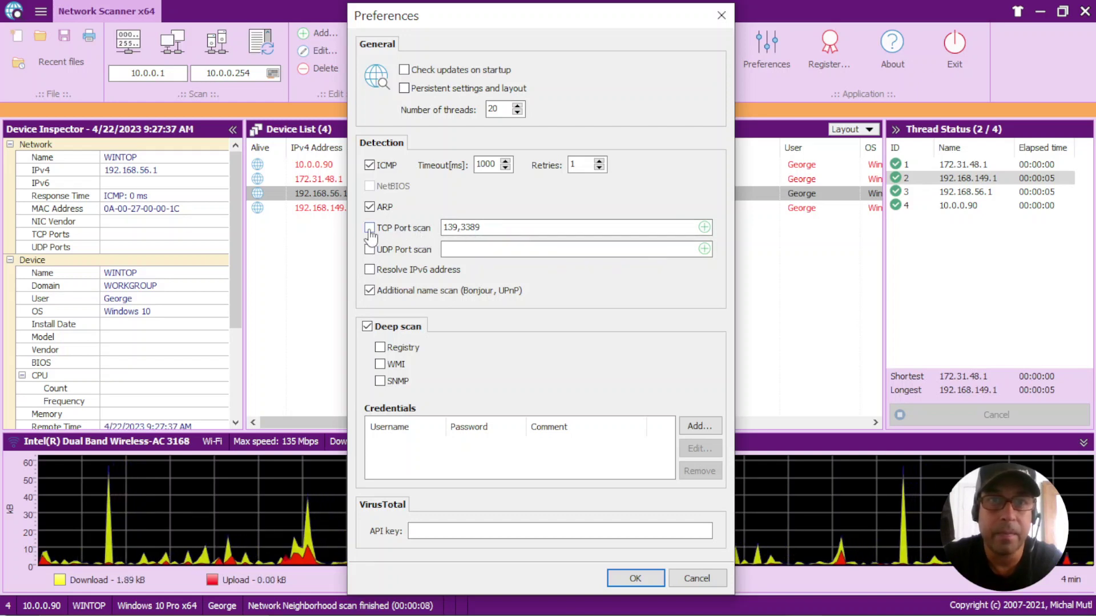
left_click(391, 234)
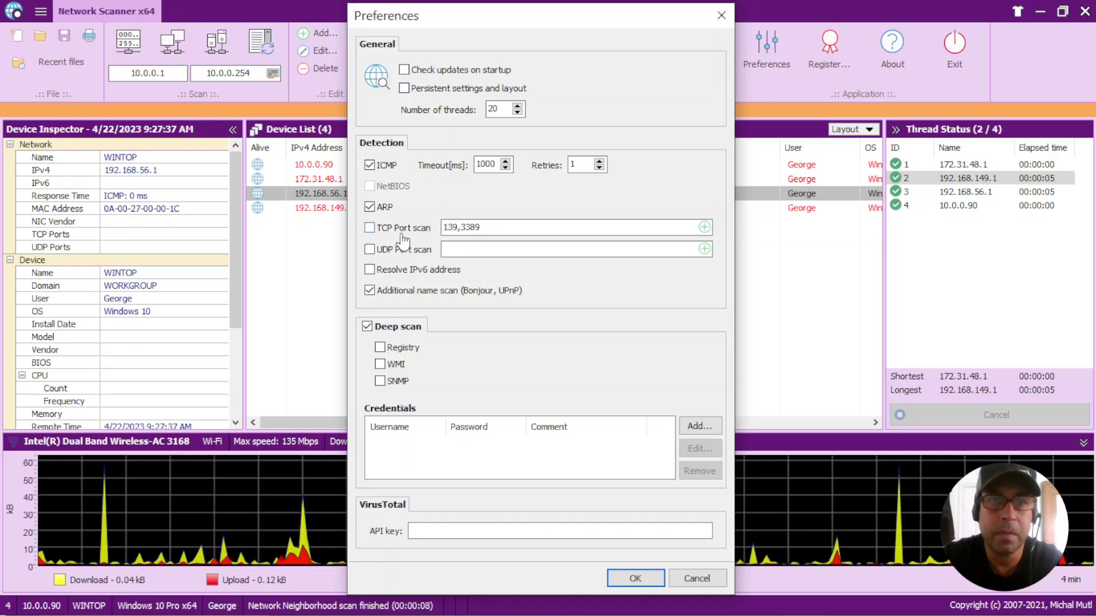
left_click(481, 228)
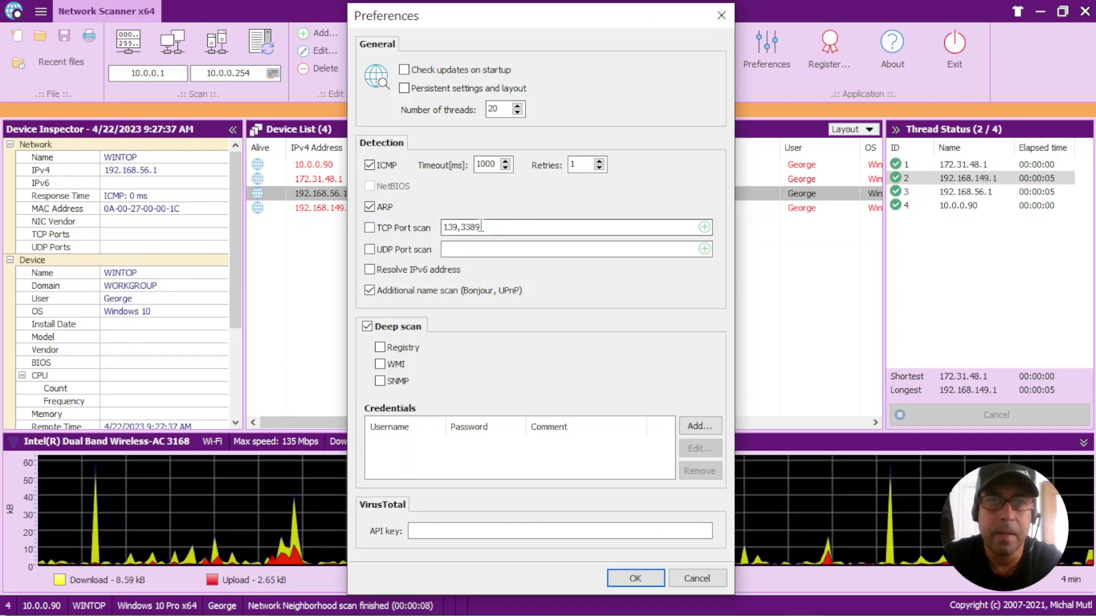
left_click(371, 229)
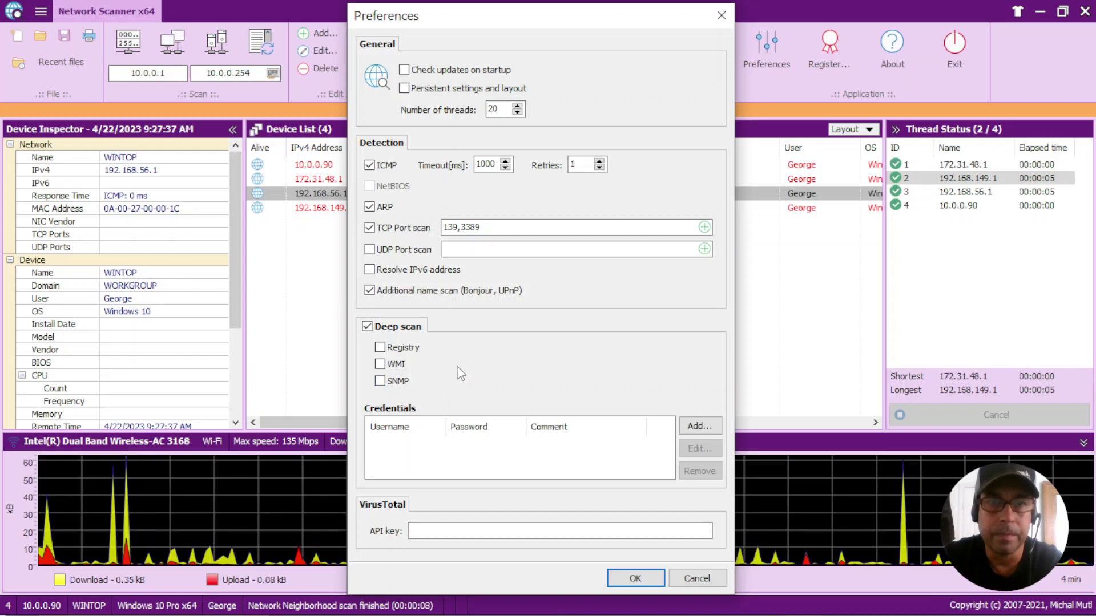
mouse_move(406, 355)
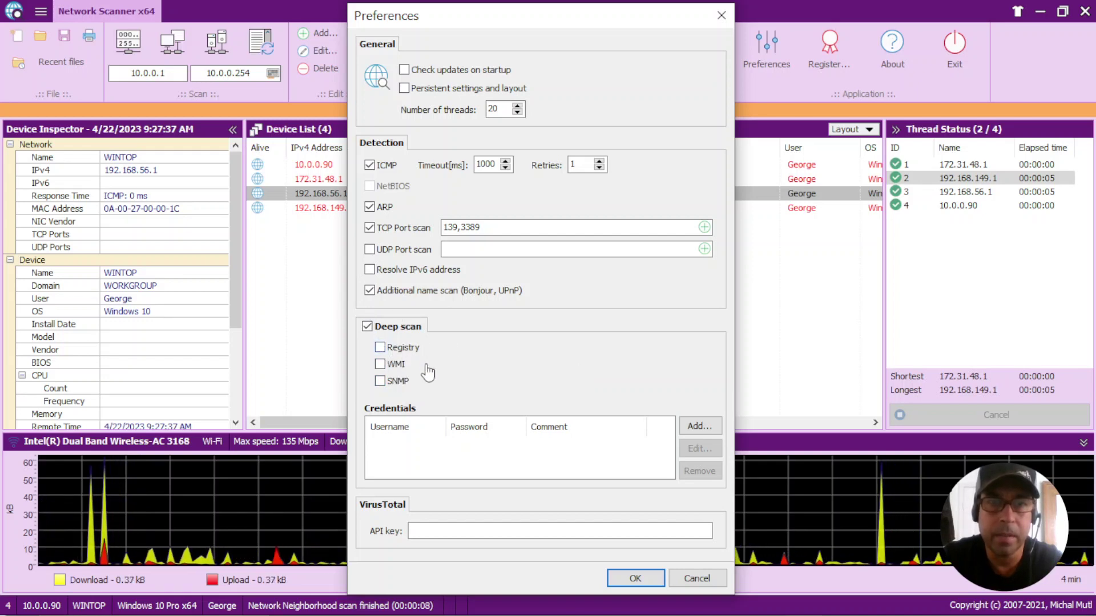
left_click(633, 578)
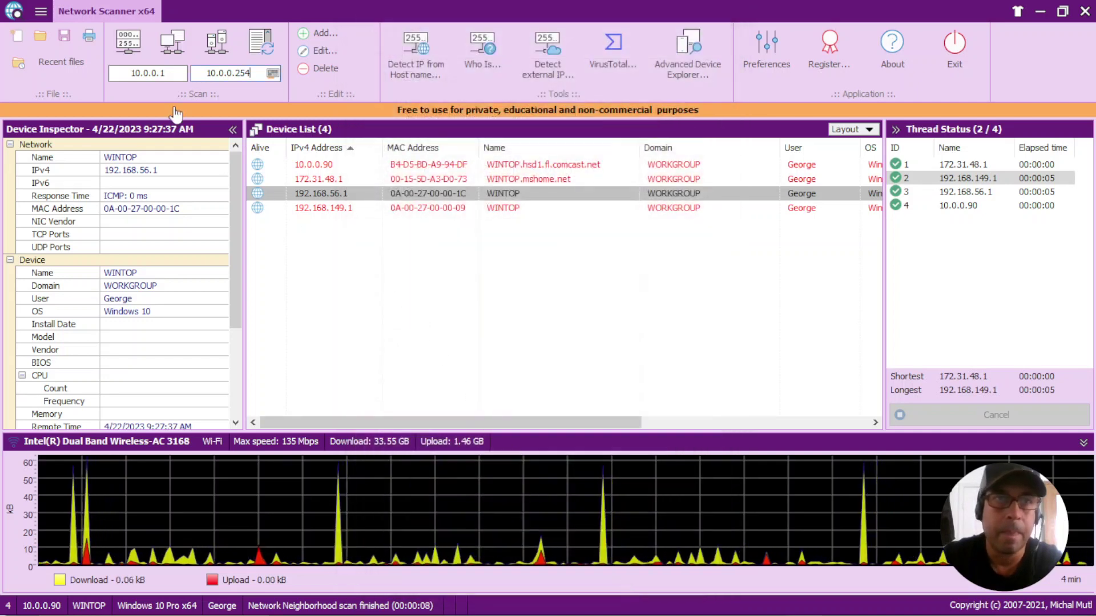
Step: Start the IP range scan of 10.0.0.1–10.0.0.254, which soon lists eight devices
left_click(137, 47)
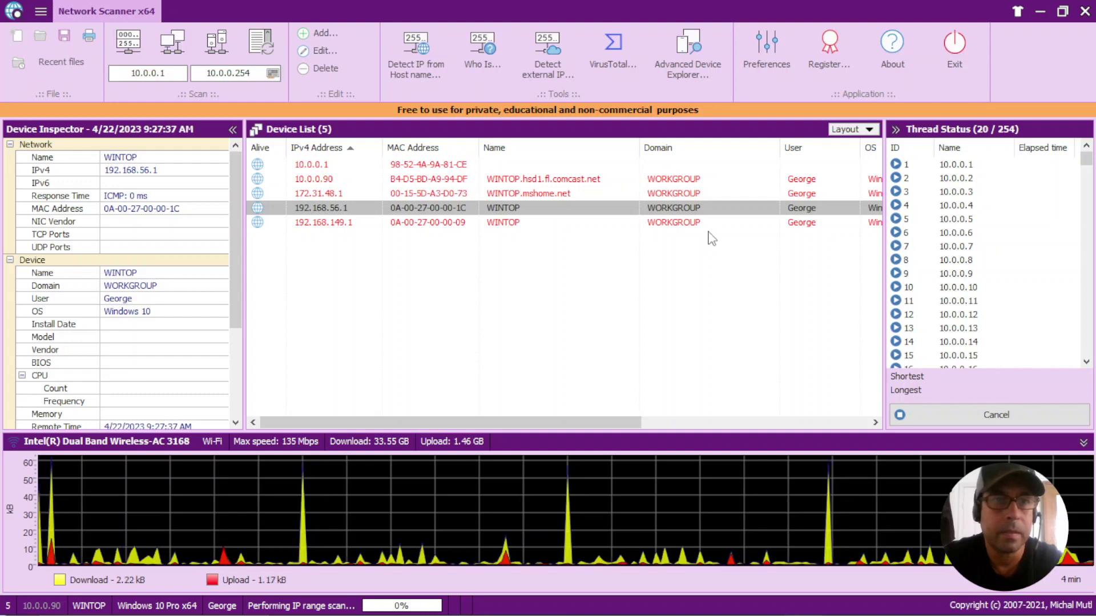
scroll(799, 257, "right", 5)
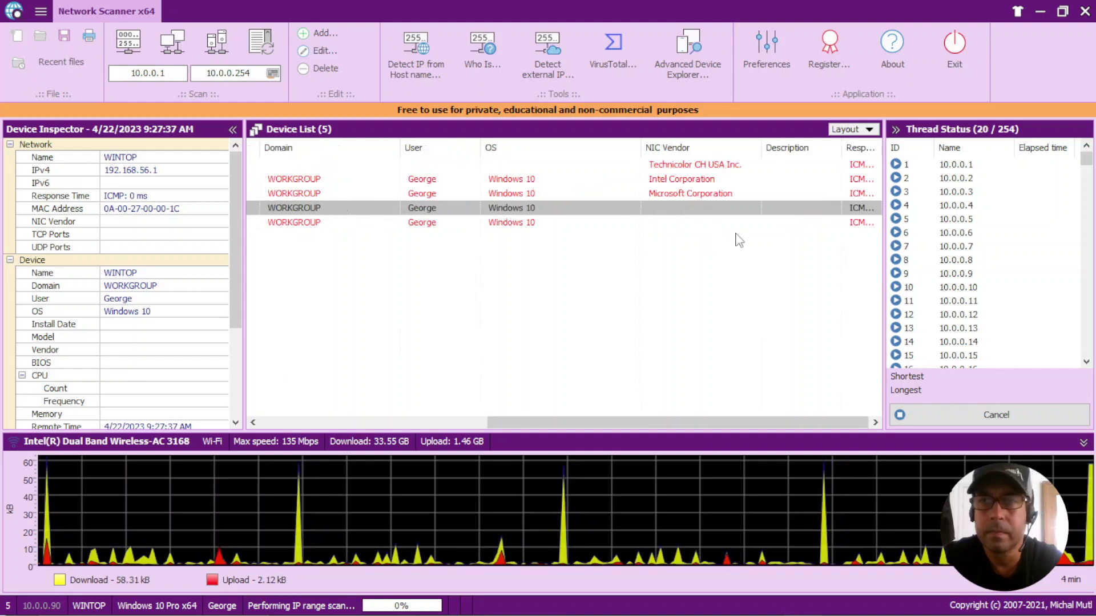
scroll(643, 240, "left", 5)
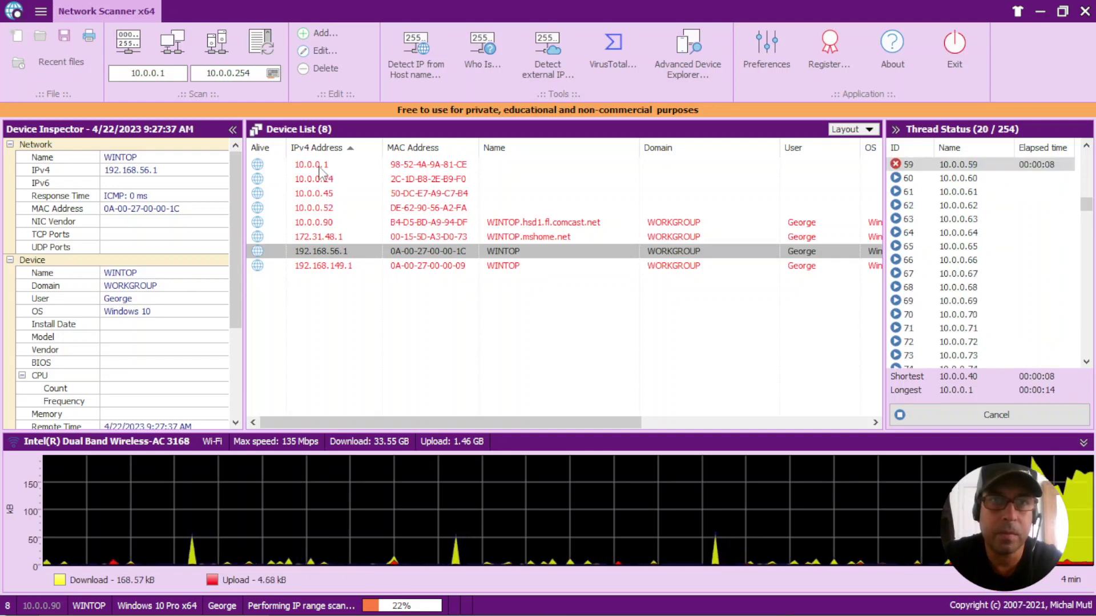
Step: Inspect 10.0.0.1, ARRIS at 10.0.0.24 and Amazon at 10.0.0.45 while the scan runs
left_click(320, 167)
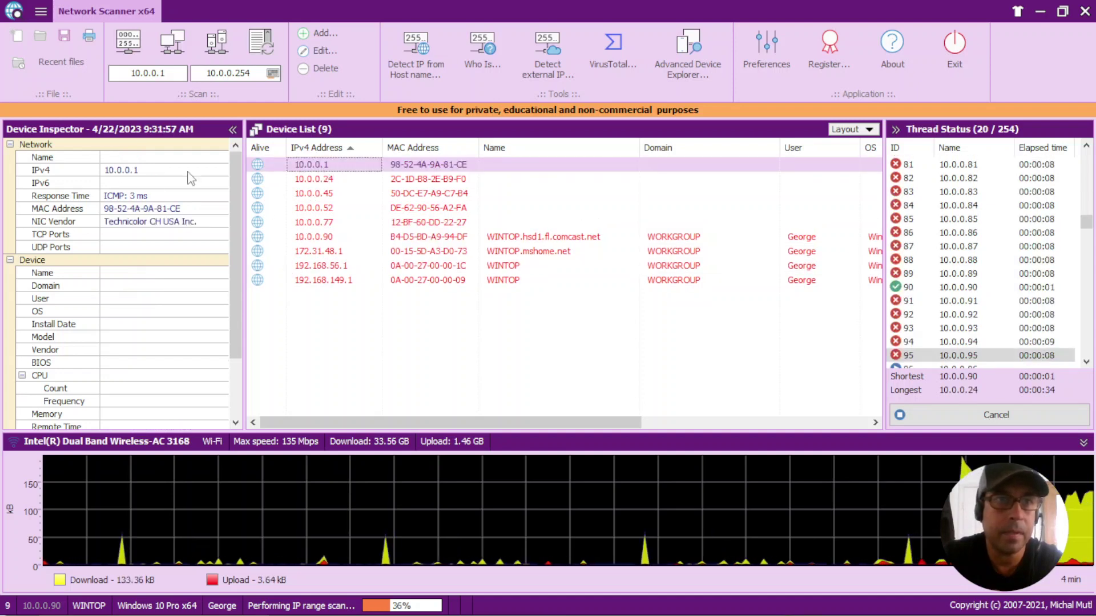
left_click(317, 181)
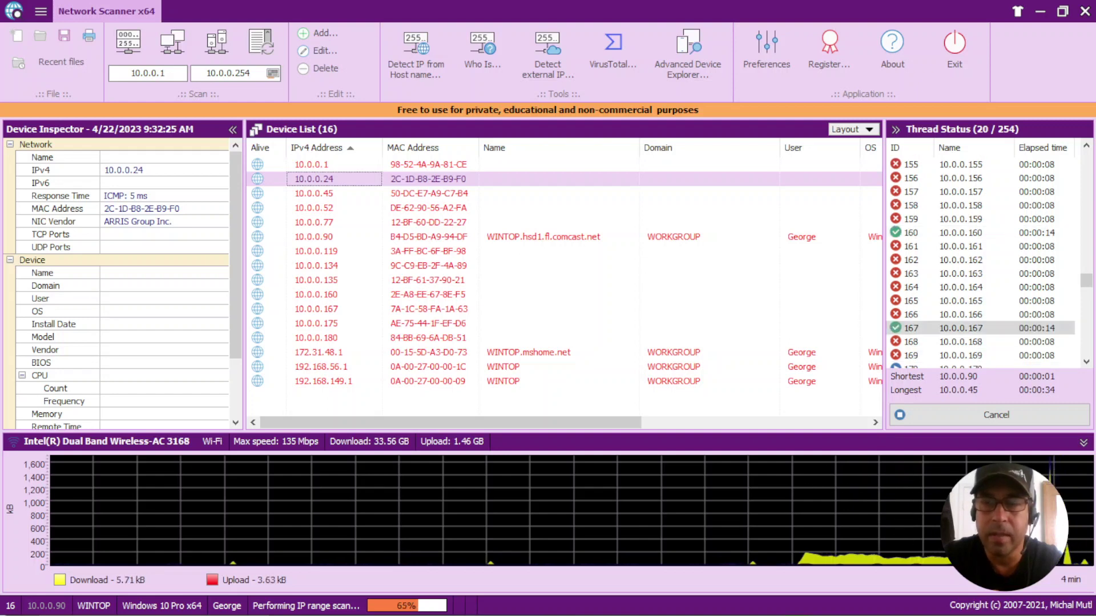
left_click(319, 165)
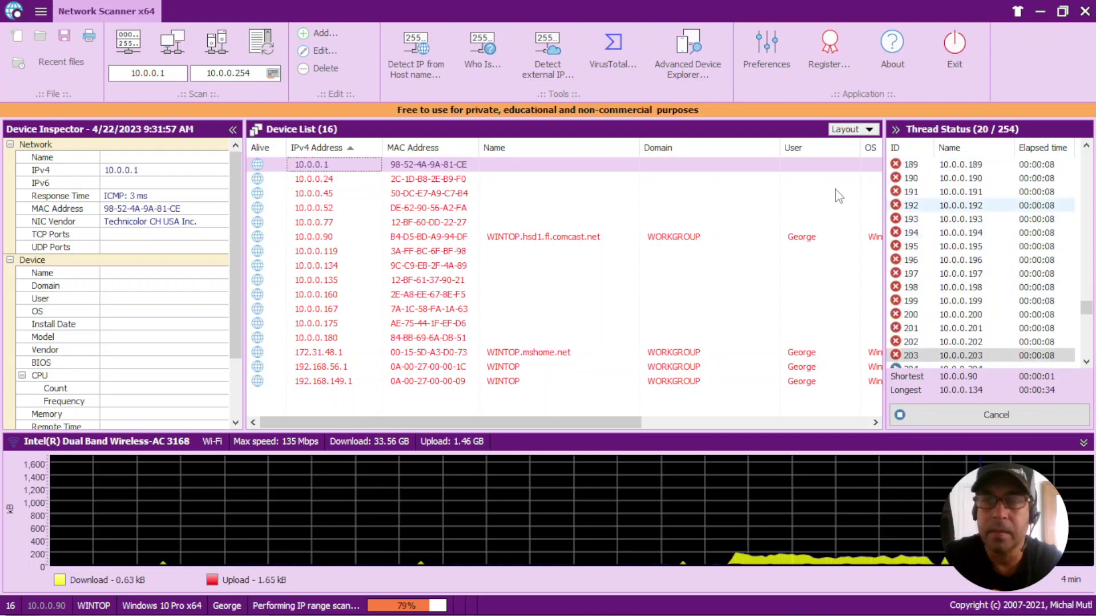
left_click(318, 180)
left_click(318, 195)
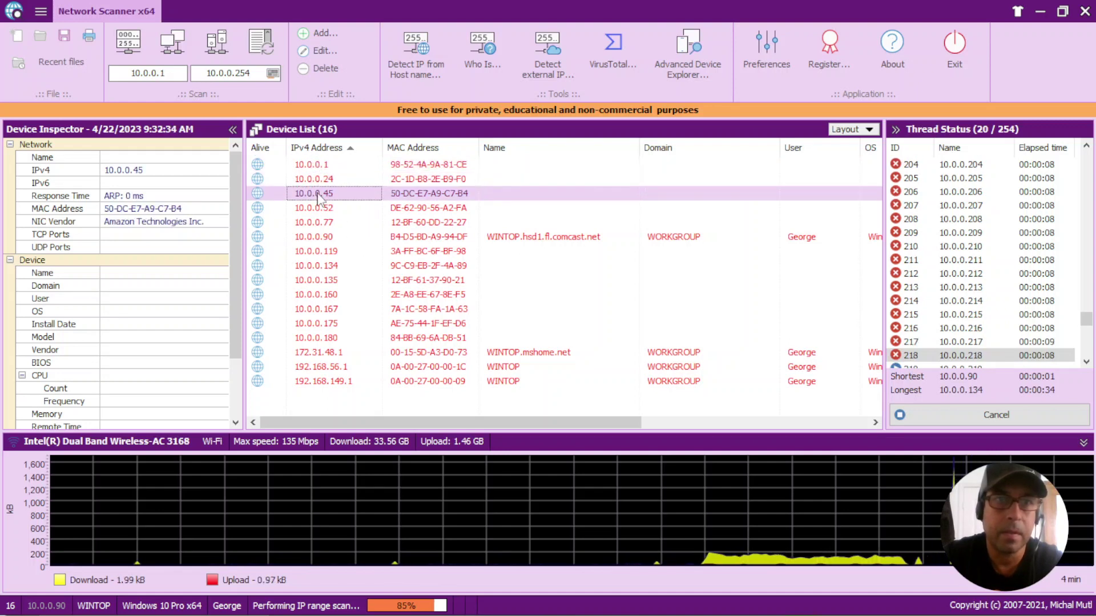
scroll(183, 231, "down", 3)
scroll(183, 233, "up", 3)
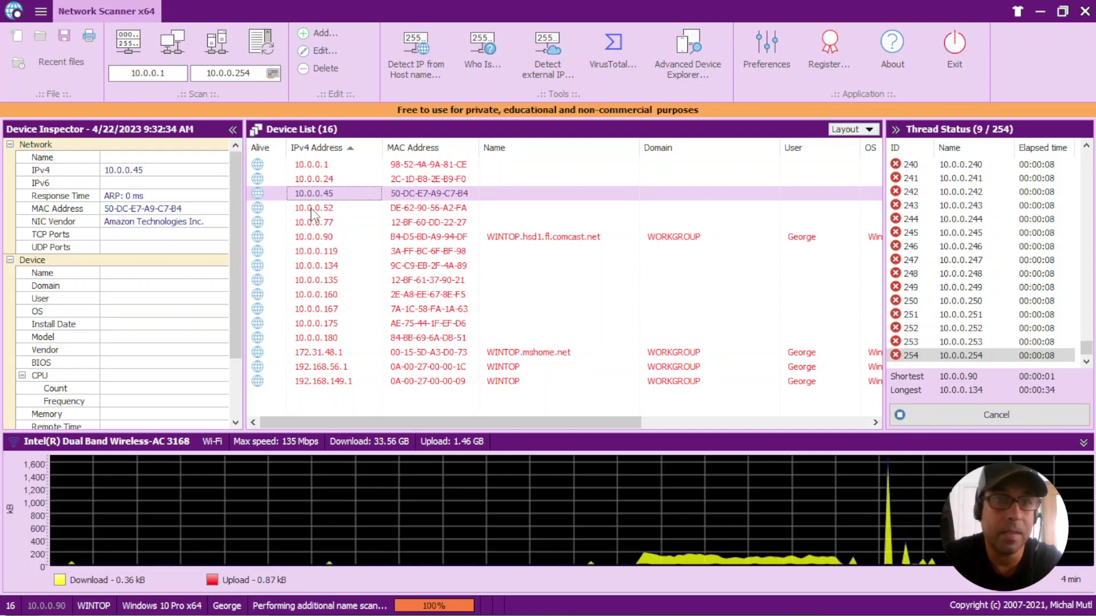
Step: Check devices 10.0.0.1, .24, .45, .52, .77 and WINTOP at 10.0.0.90 in Device Inspector
left_click(312, 165)
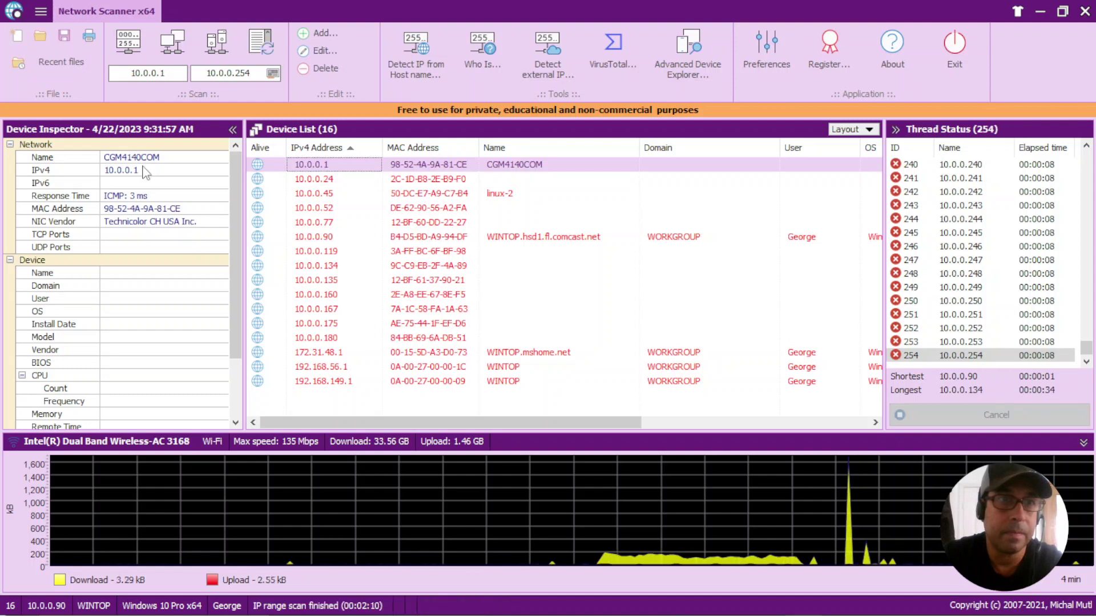
left_click(308, 181)
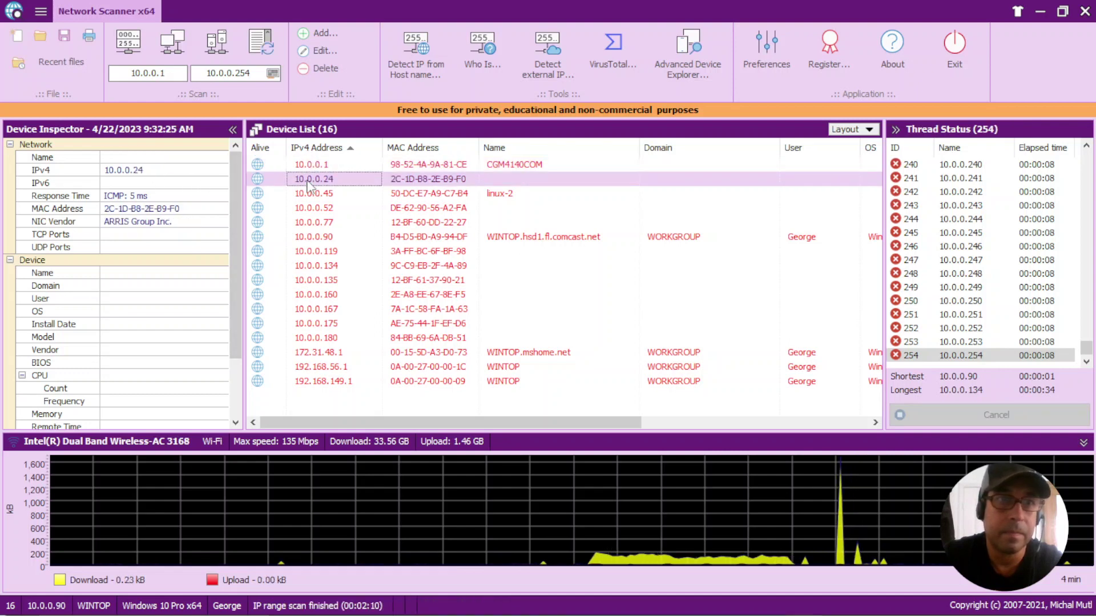
left_click(308, 195)
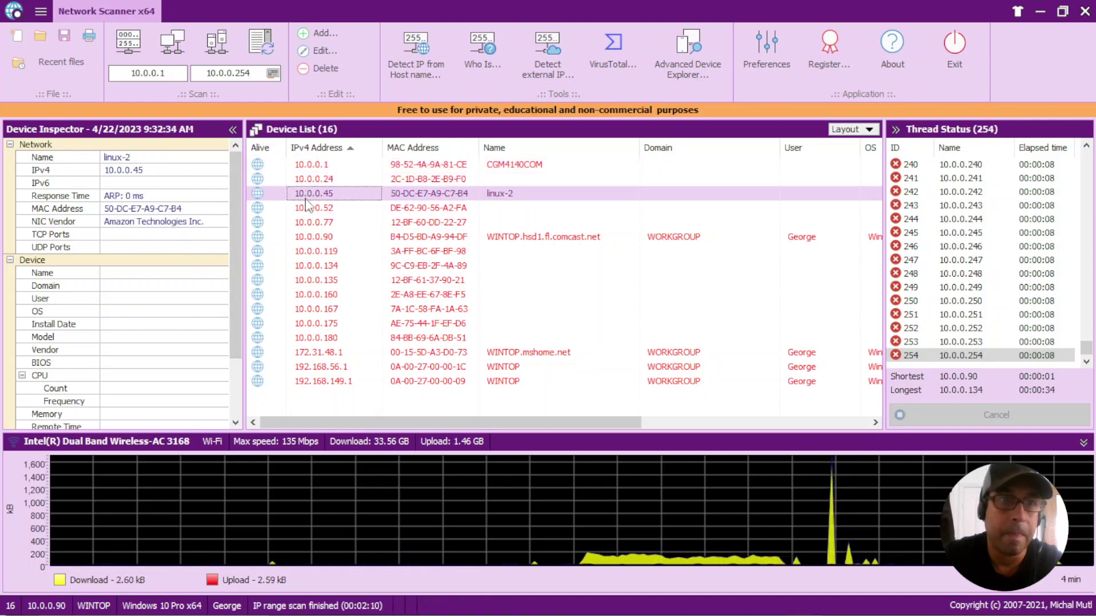
left_click(309, 209)
left_click(309, 225)
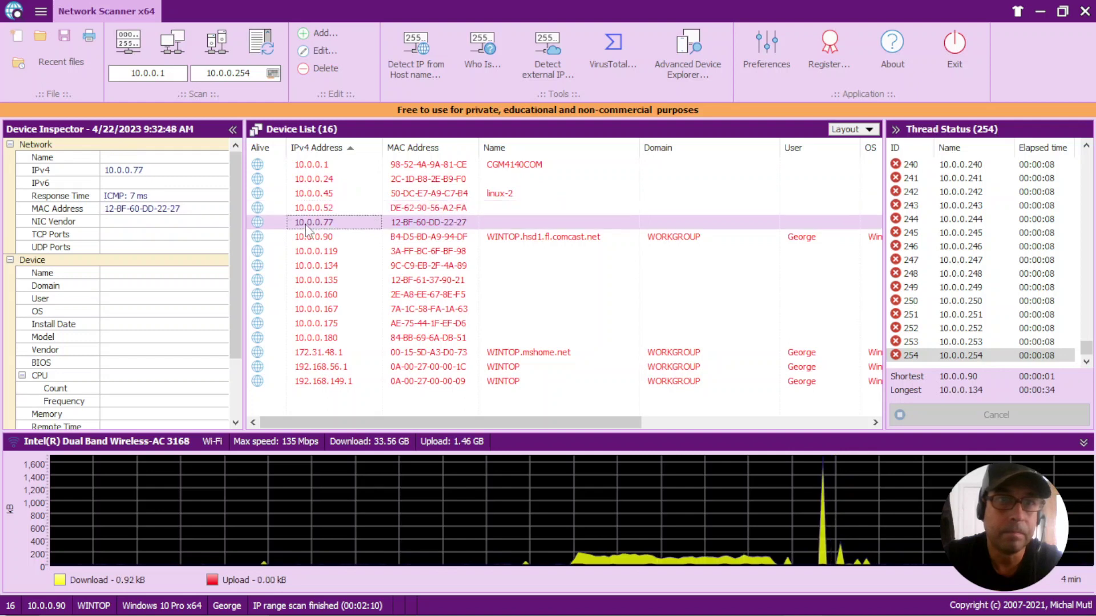
left_click(307, 236)
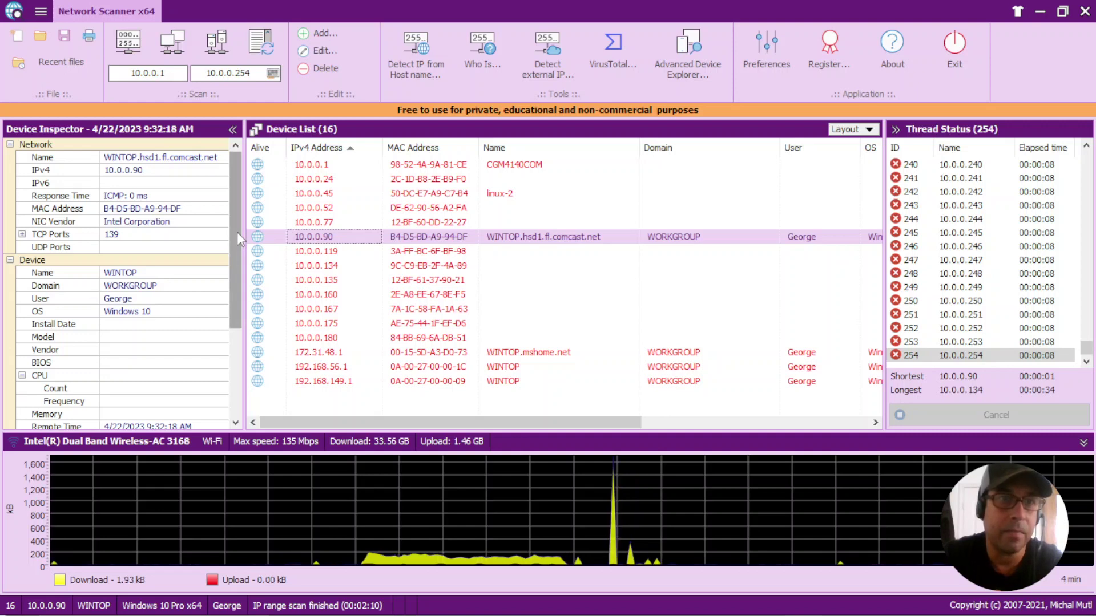
Step: Examine 10.0.0.90's name, IPv4, MAC, port 139 NETBIOS, user, WORKGROUP domain and Windows 10
left_click(154, 162)
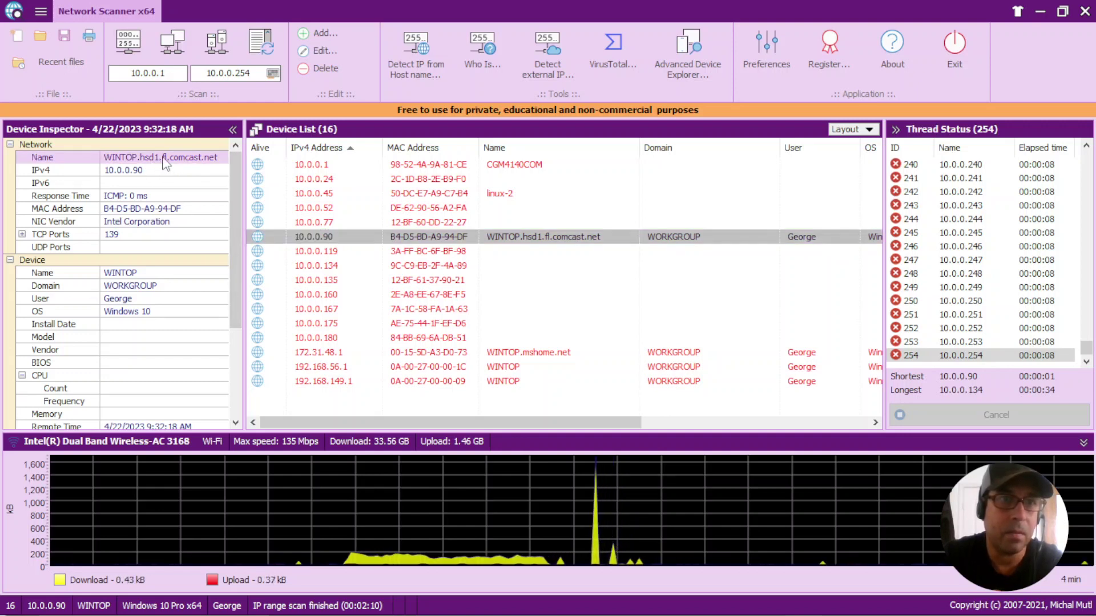
left_click(146, 173)
left_click(149, 209)
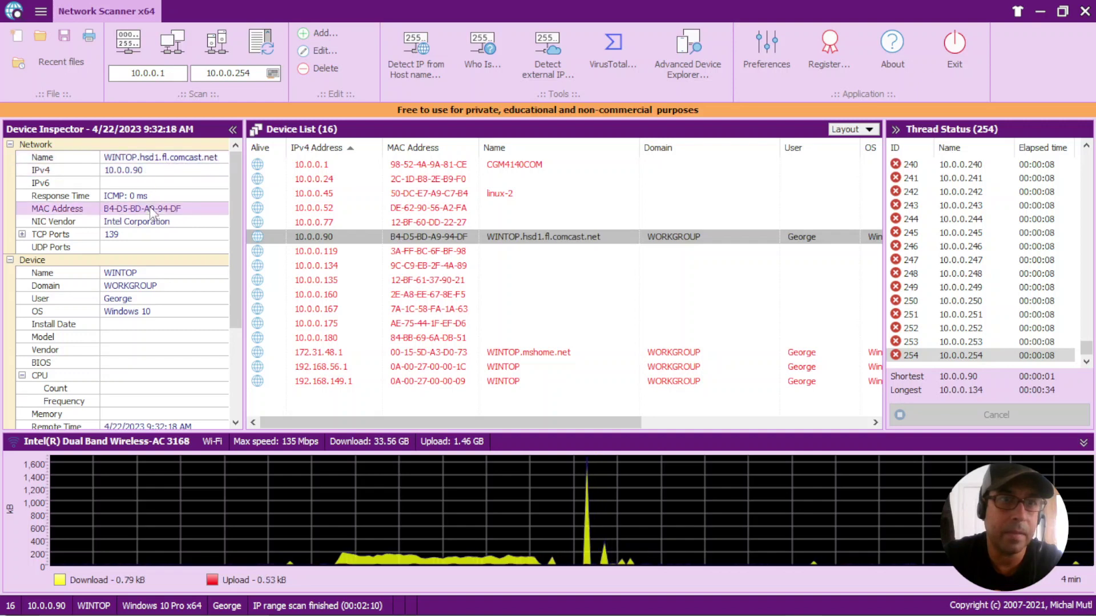
left_click(135, 234)
left_click(22, 235)
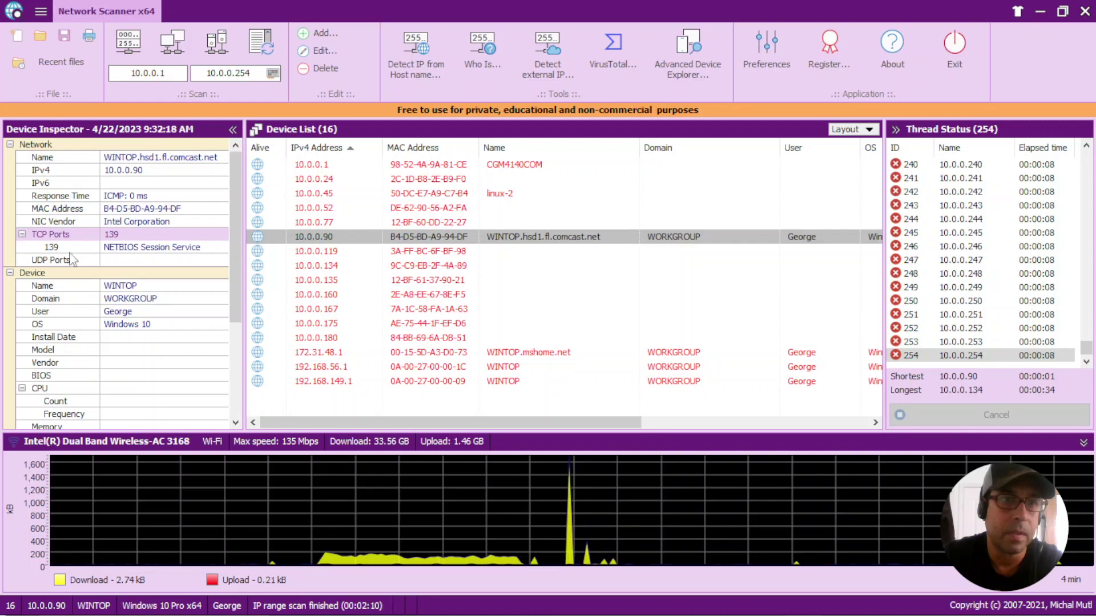
left_click(133, 252)
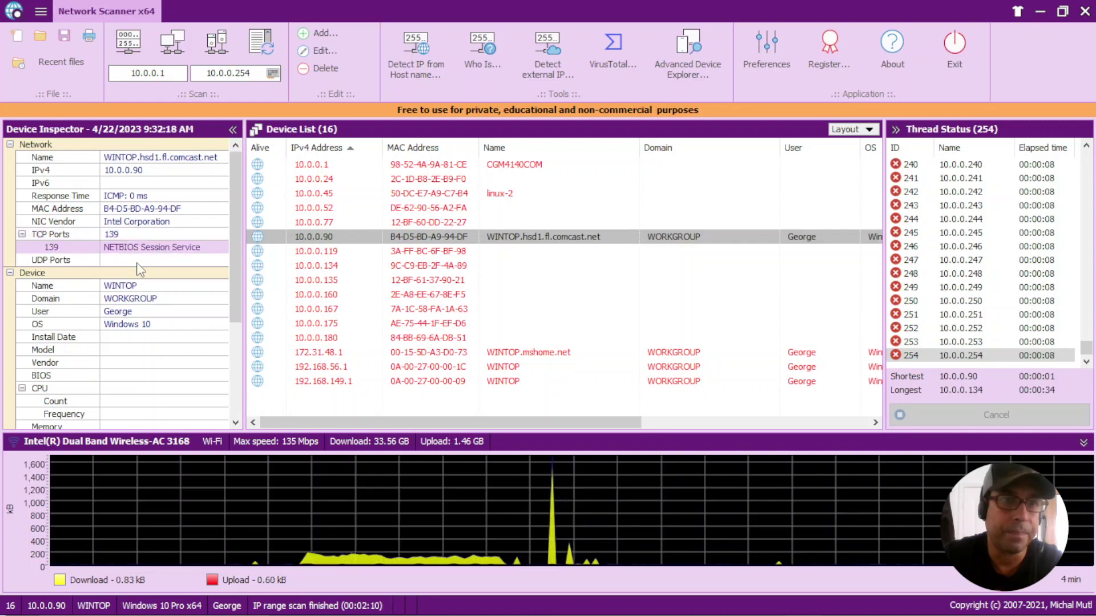
left_click(130, 312)
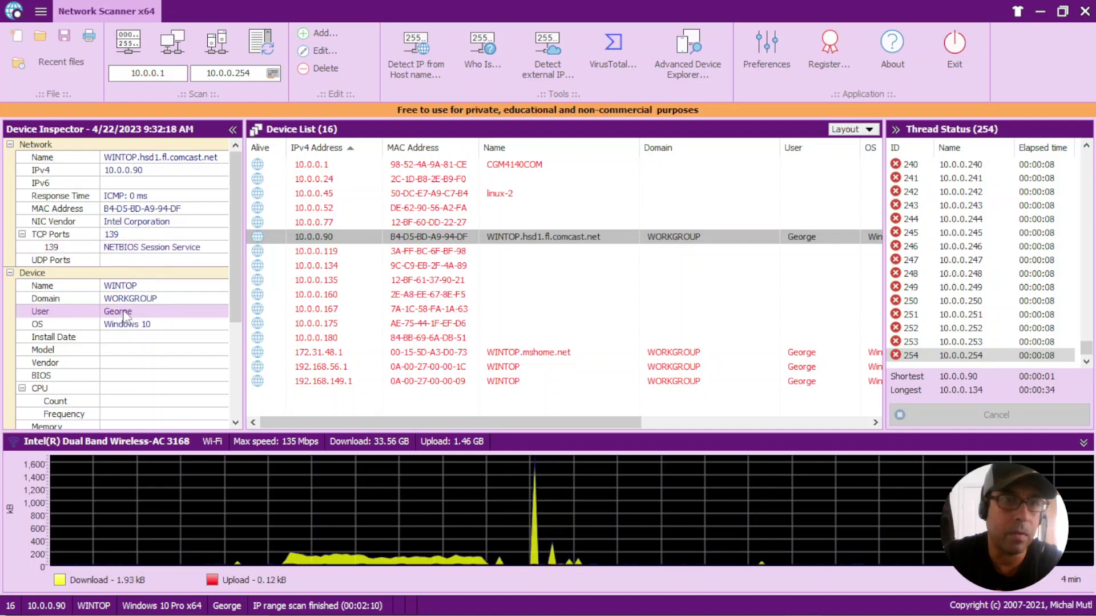
left_click(120, 300)
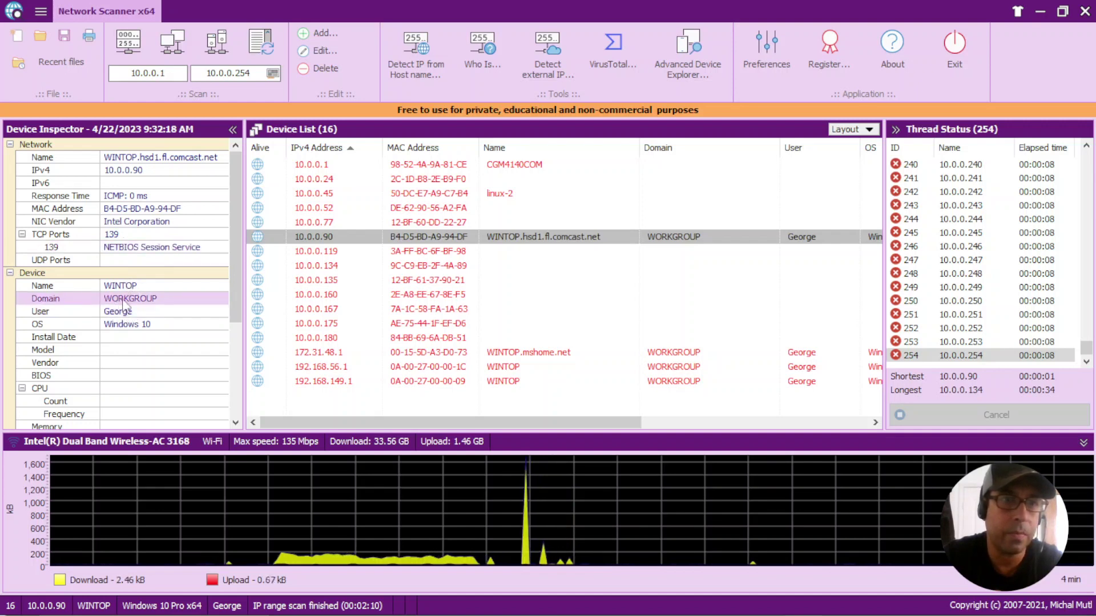
left_click(120, 324)
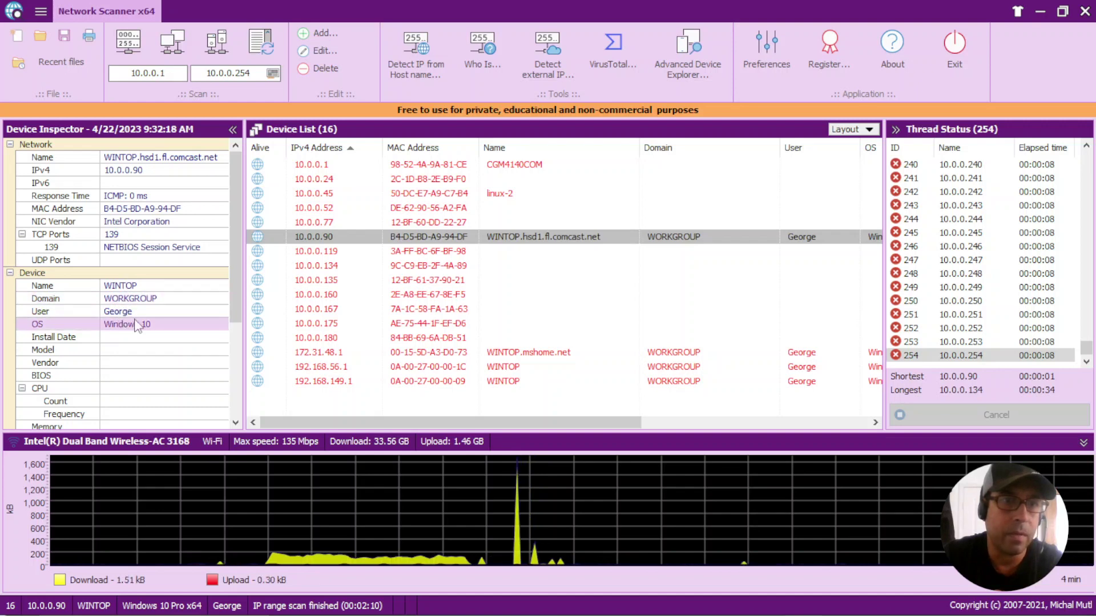
Step: Scroll the inspector to view Remote Time, System UpTime and the server Flags list
scroll(171, 332, "down", 4)
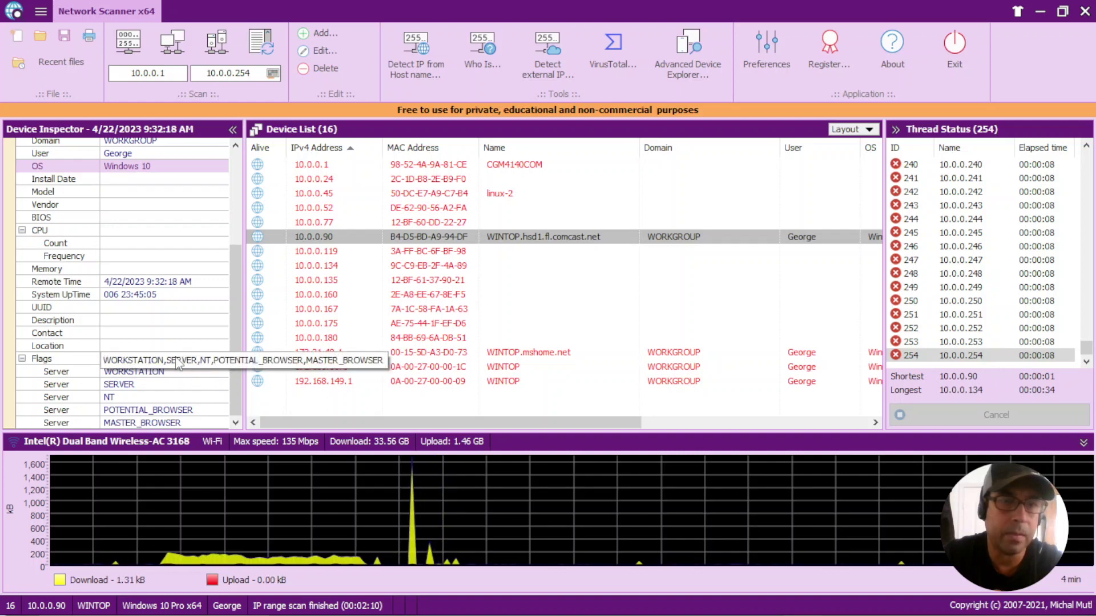
scroll(168, 359, "up", 3)
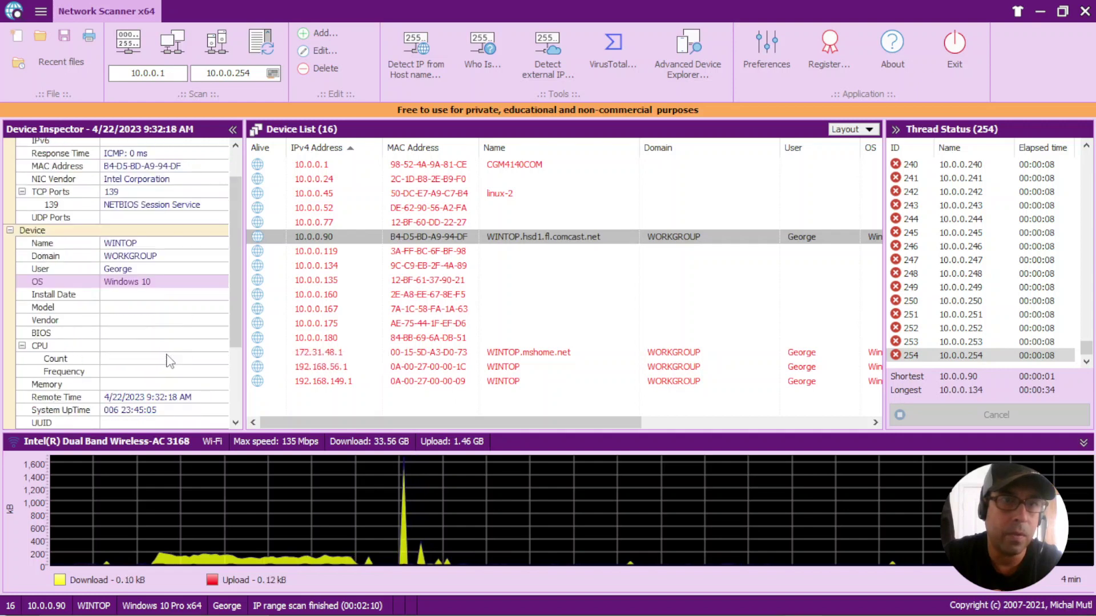
scroll(172, 343, "down", 1)
scroll(158, 347, "up", 2)
scroll(158, 347, "up", 1)
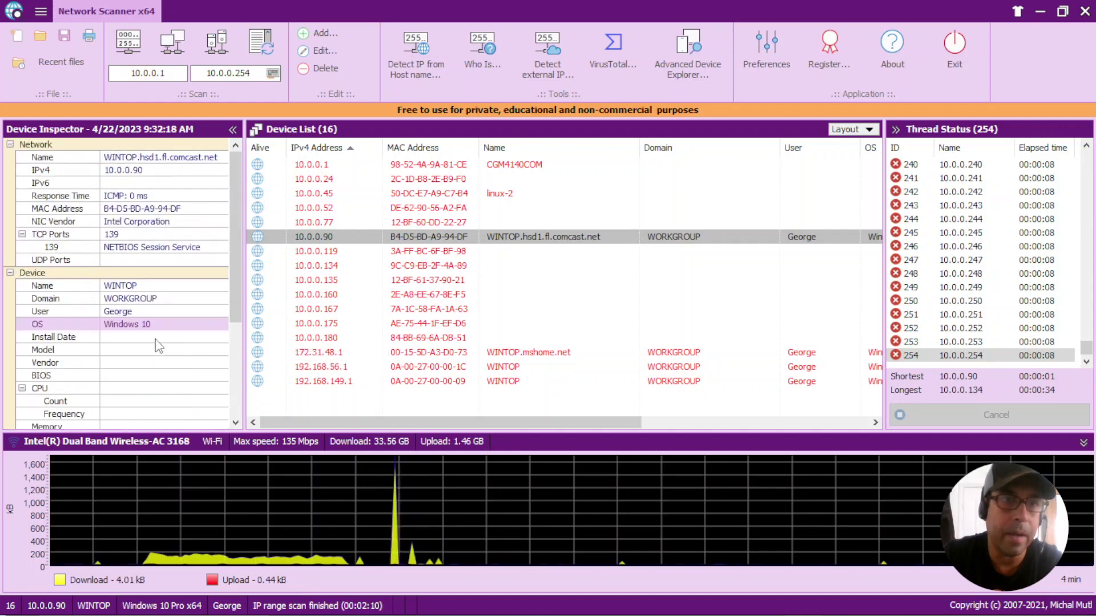
left_click(121, 251)
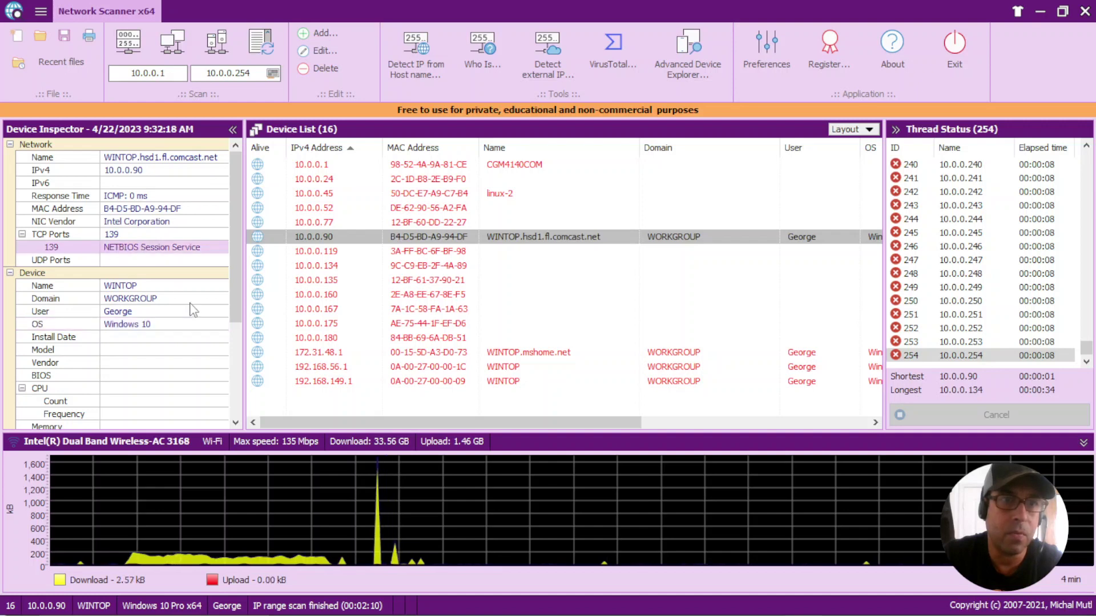
scroll(194, 312, "down", 2)
scroll(194, 311, "down", 2)
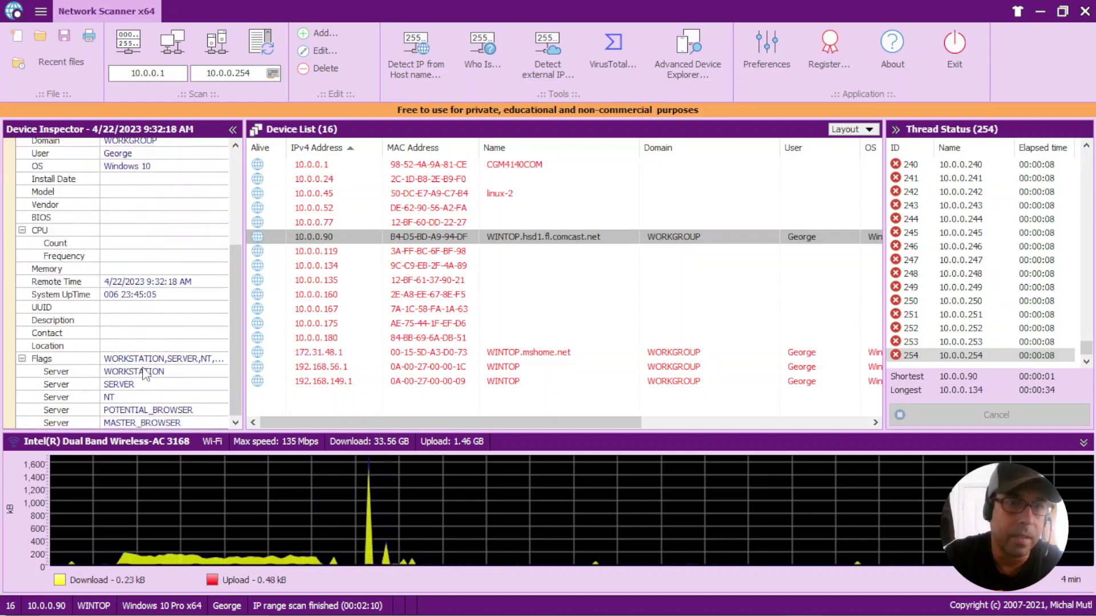
left_click(312, 354)
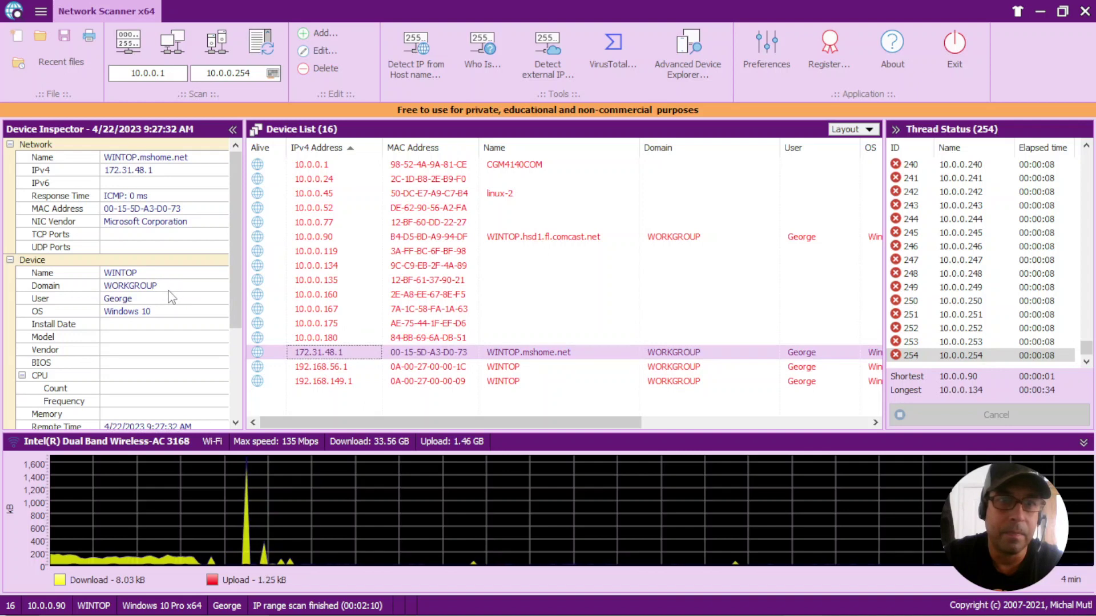
left_click(321, 237)
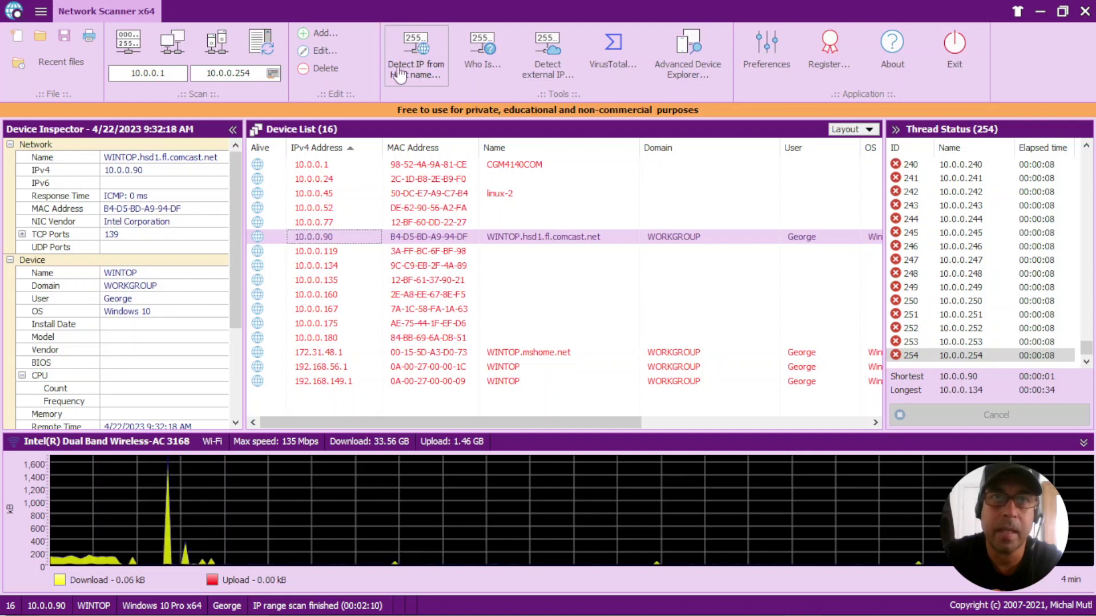
Step: Resolve microsoft.com to its IP addresses, such as 20.53.203.50 and 20.112.52.29, and close the result
left_click(416, 54)
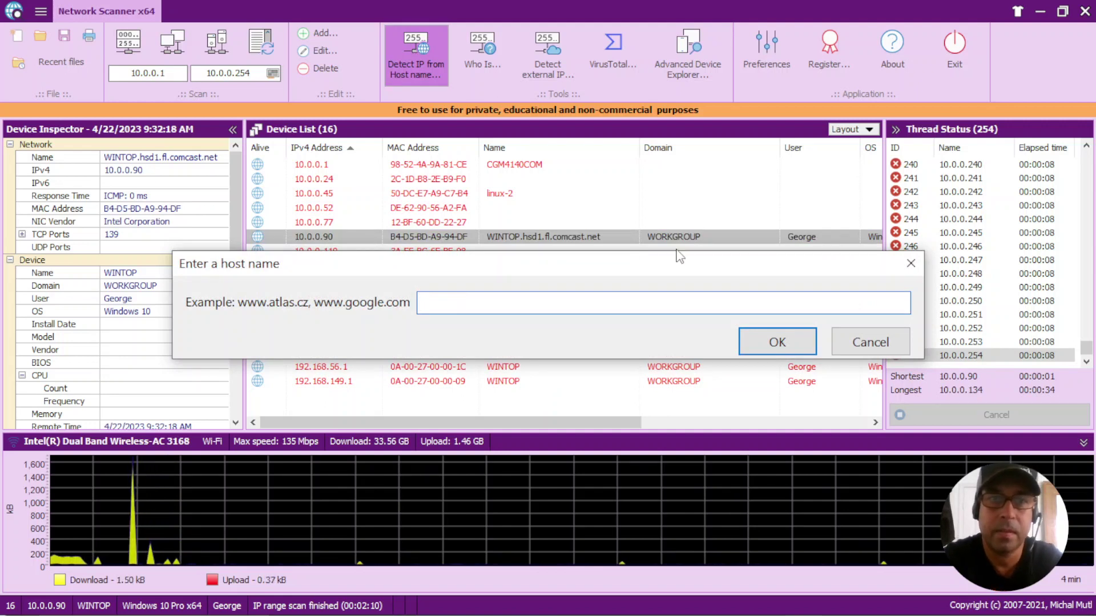
type("microsof")
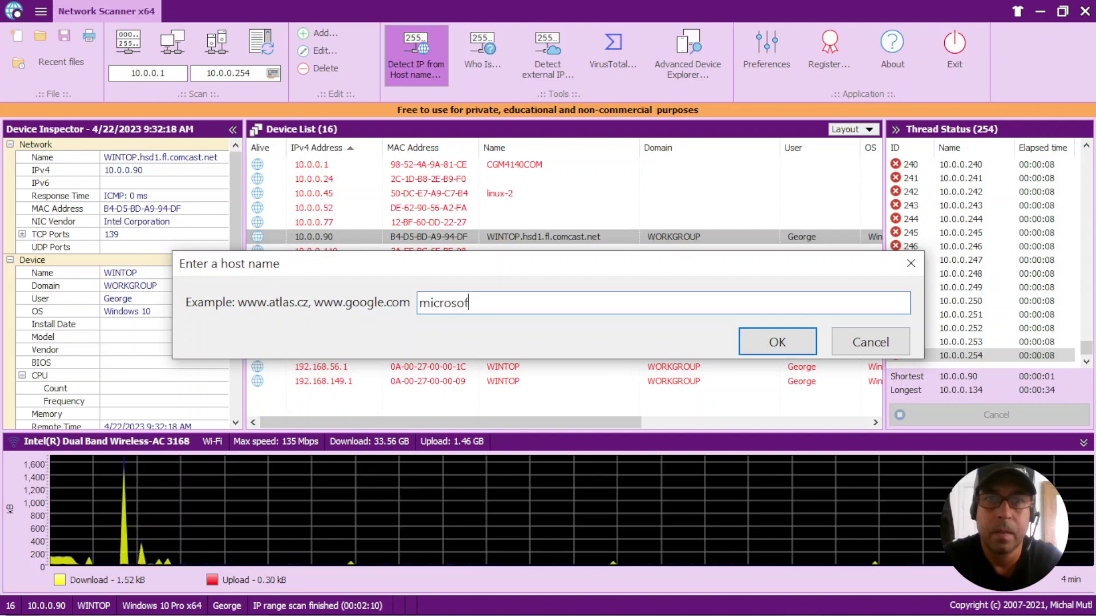
type("t.com")
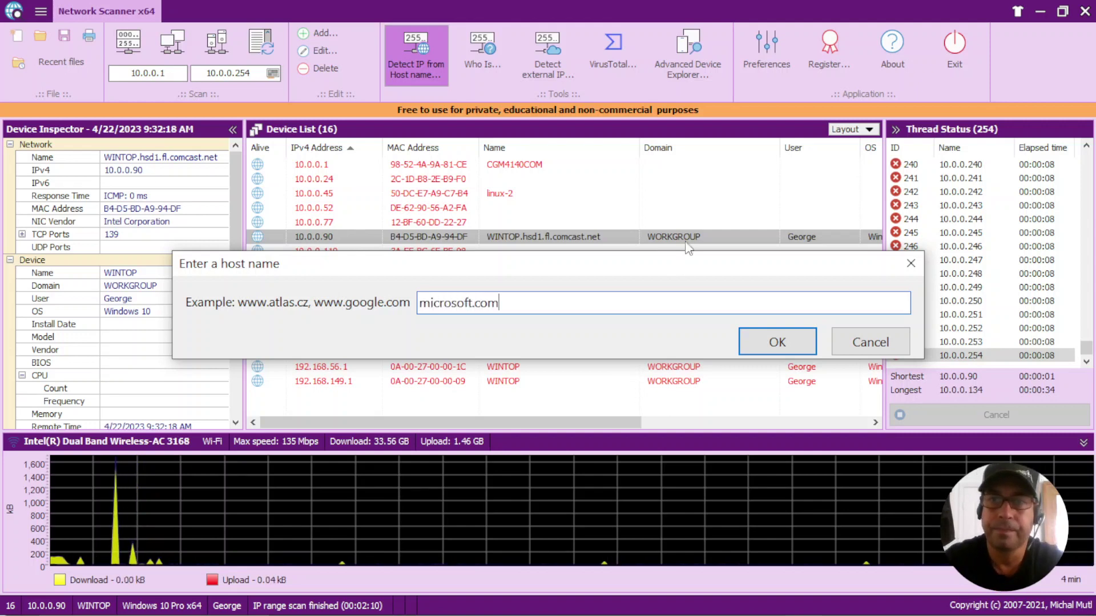
left_click(788, 340)
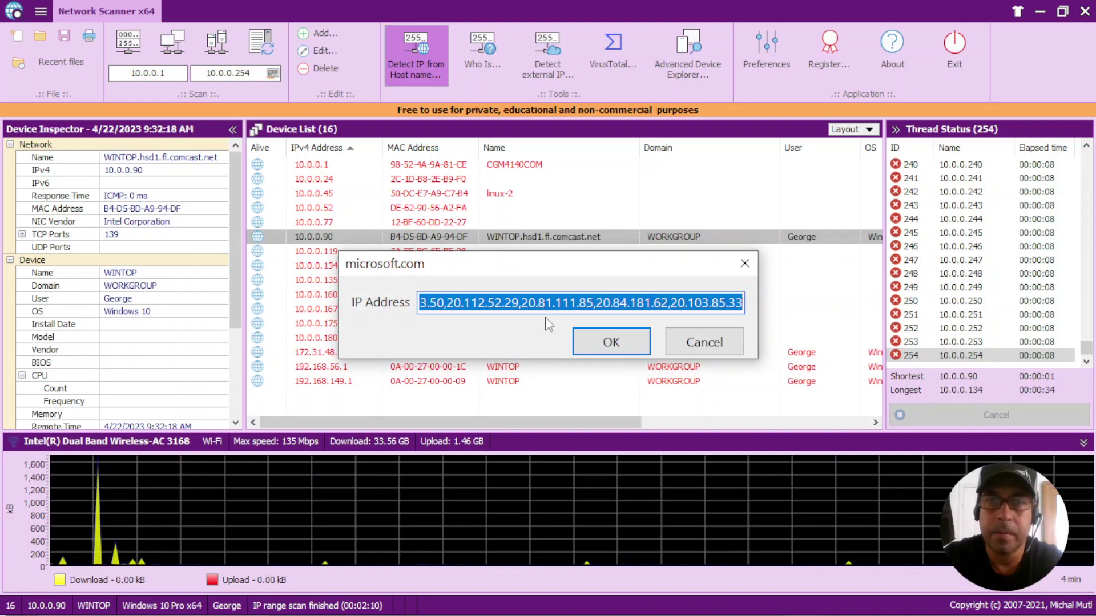
left_click(558, 304)
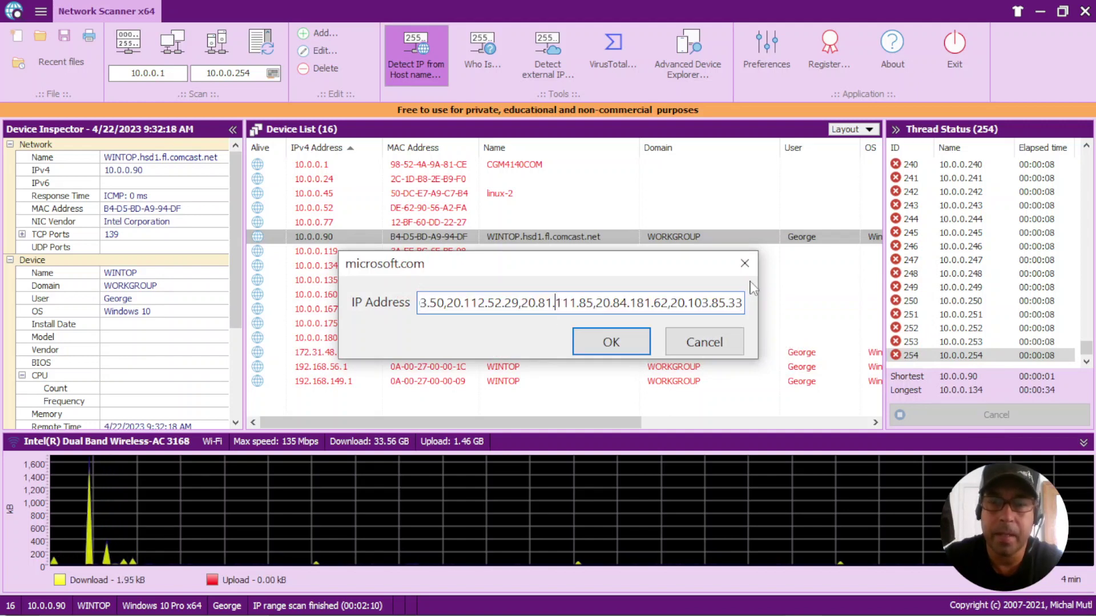
key("Left")
key("Left")
key("Left")
key("Left")
key("Left")
key("Left")
key("Left")
key("Left")
key("Left")
key("Left")
key("Left")
key("Left")
key("Left")
key("Left")
key("Left")
key("Left")
key("Left")
key("Left")
key("Left")
key("Left")
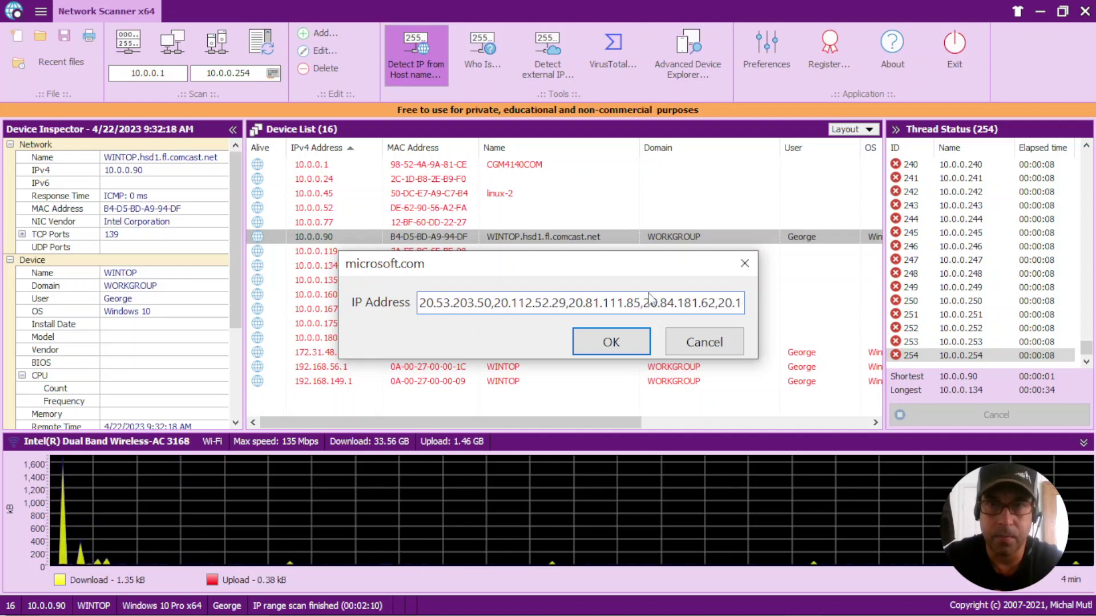
left_click(705, 343)
Step: Look up google.com in WhoIs, review its MarkMonitor registration record, and close the window
left_click(480, 51)
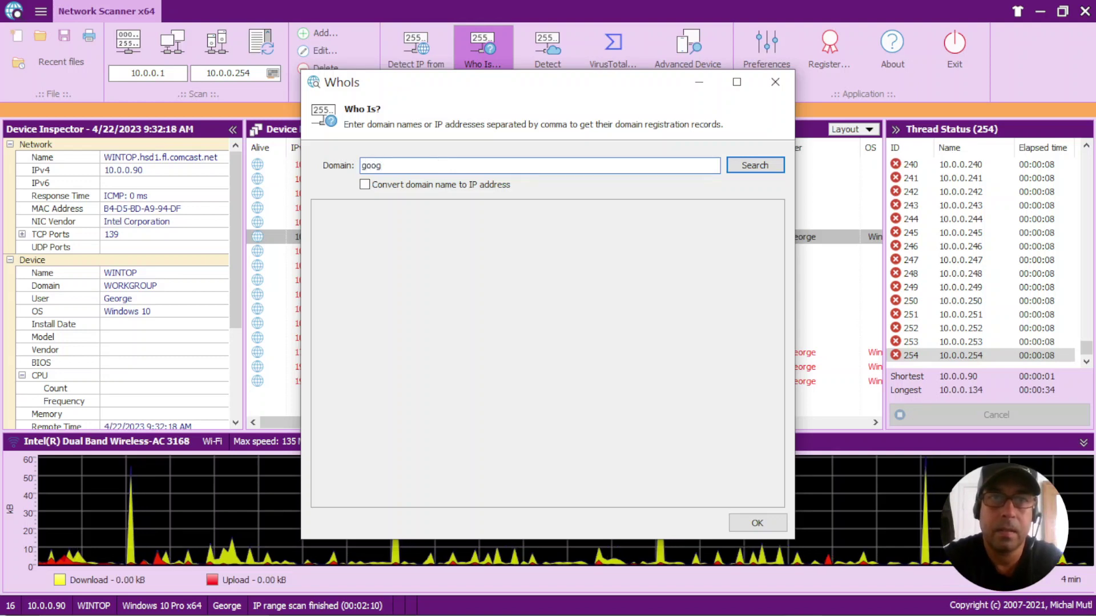
type("le.com")
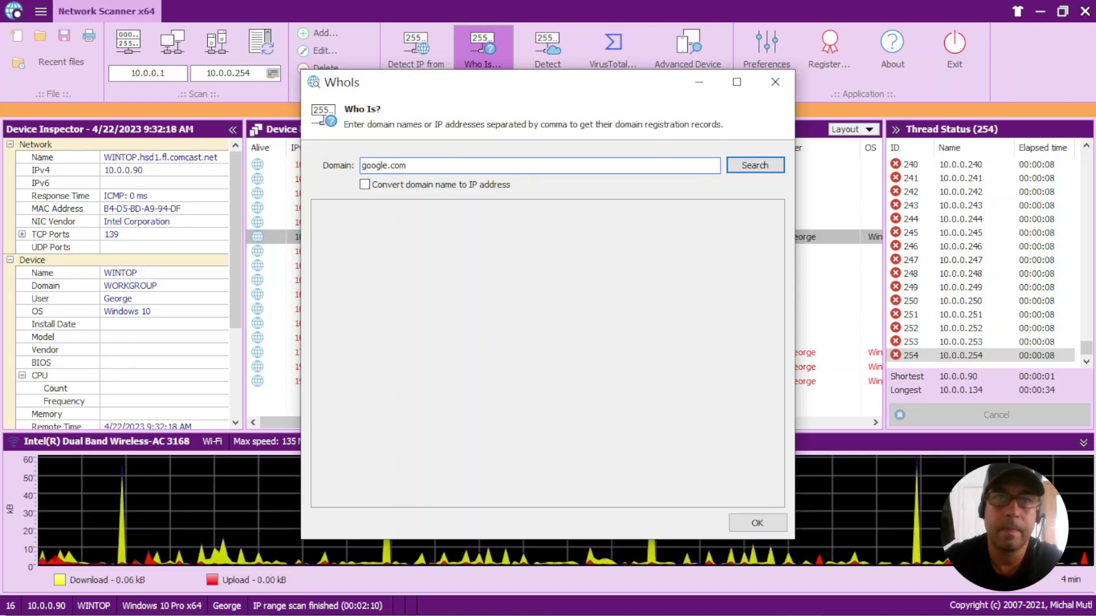
left_click(752, 168)
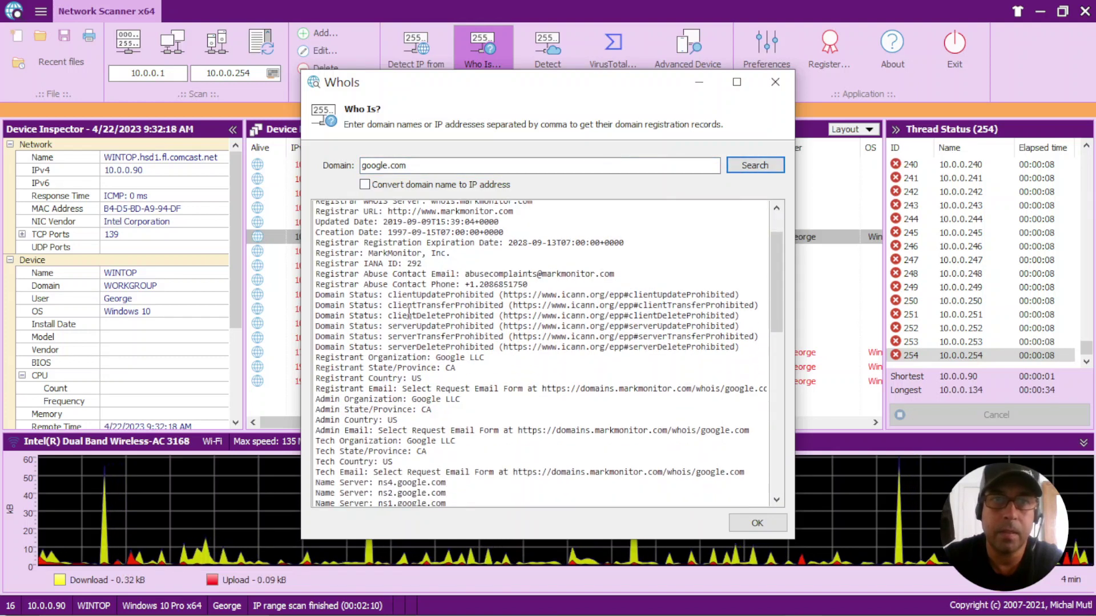
scroll(408, 313, "up", 2)
scroll(408, 313, "down", 5)
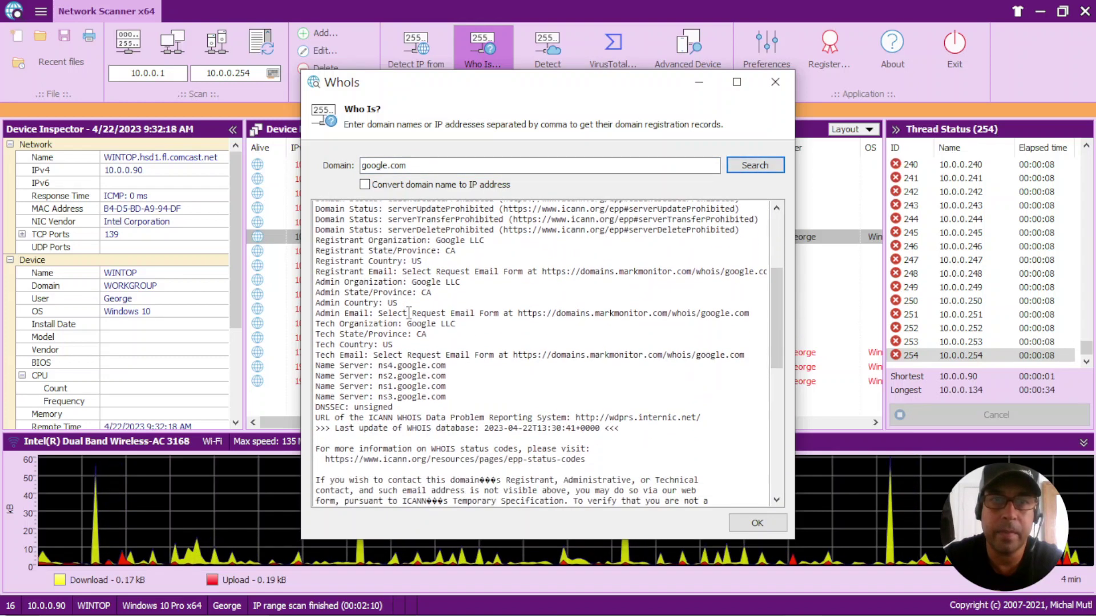
scroll(409, 312, "down", 3)
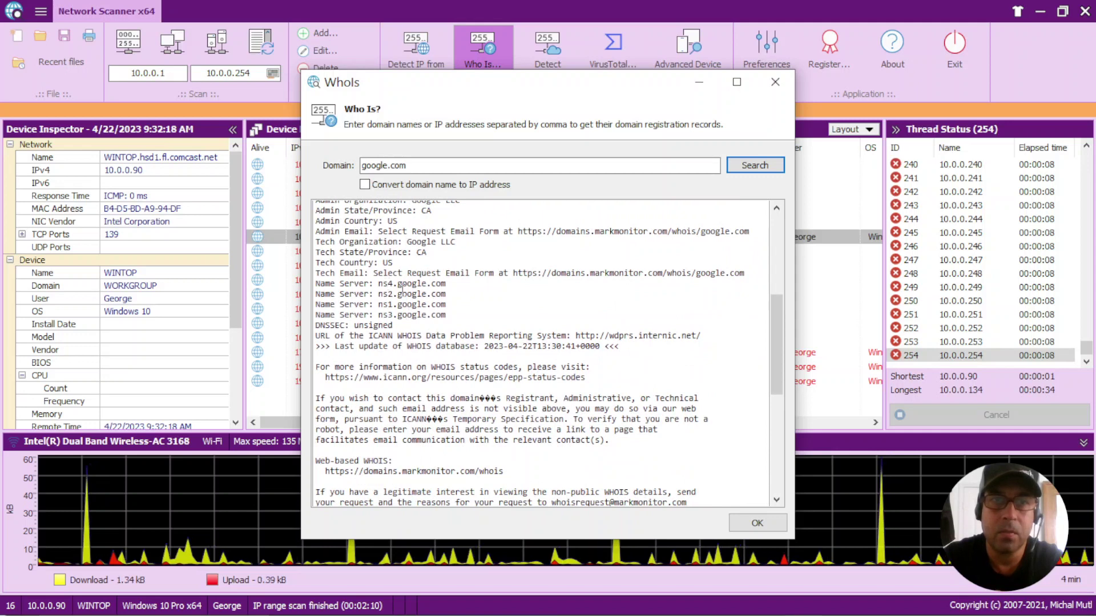
left_click_drag(448, 283, 316, 311)
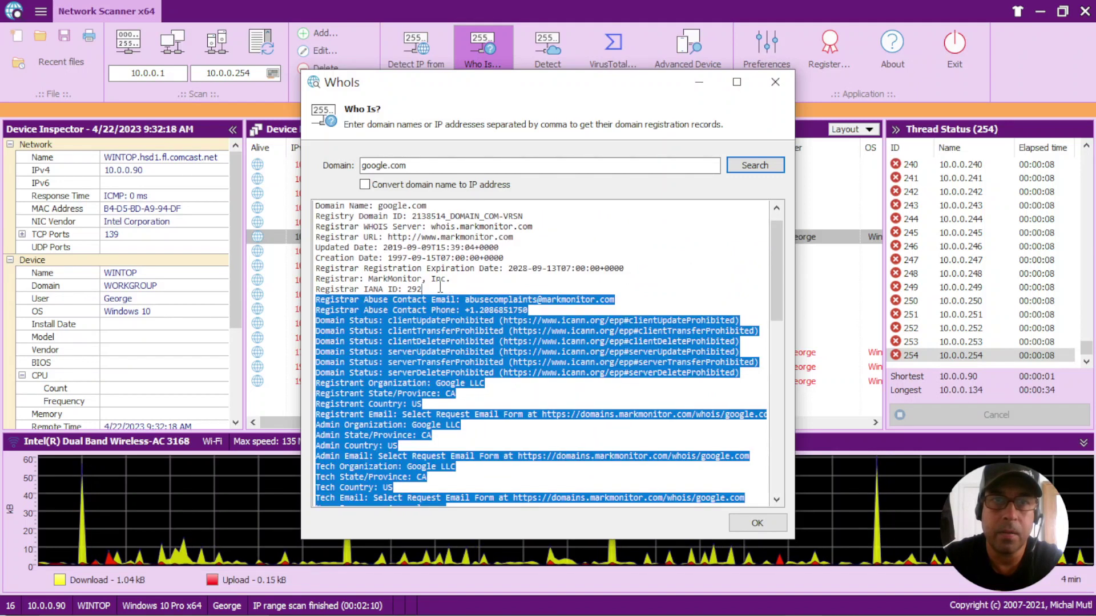
scroll(424, 334, "down", 2)
left_click(418, 339)
scroll(421, 381, "down", 2)
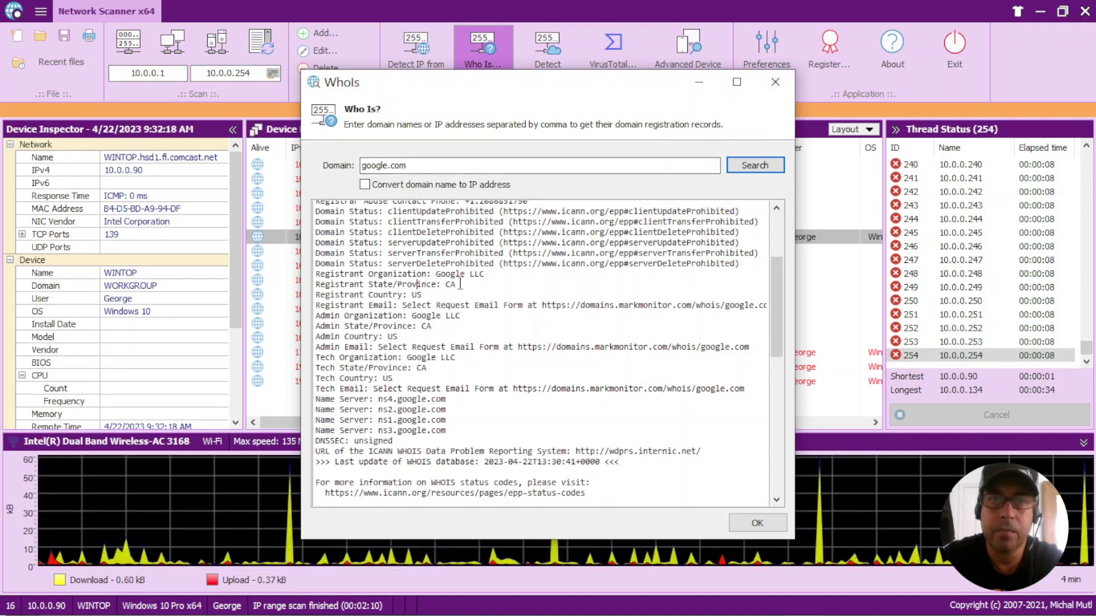
left_click(776, 82)
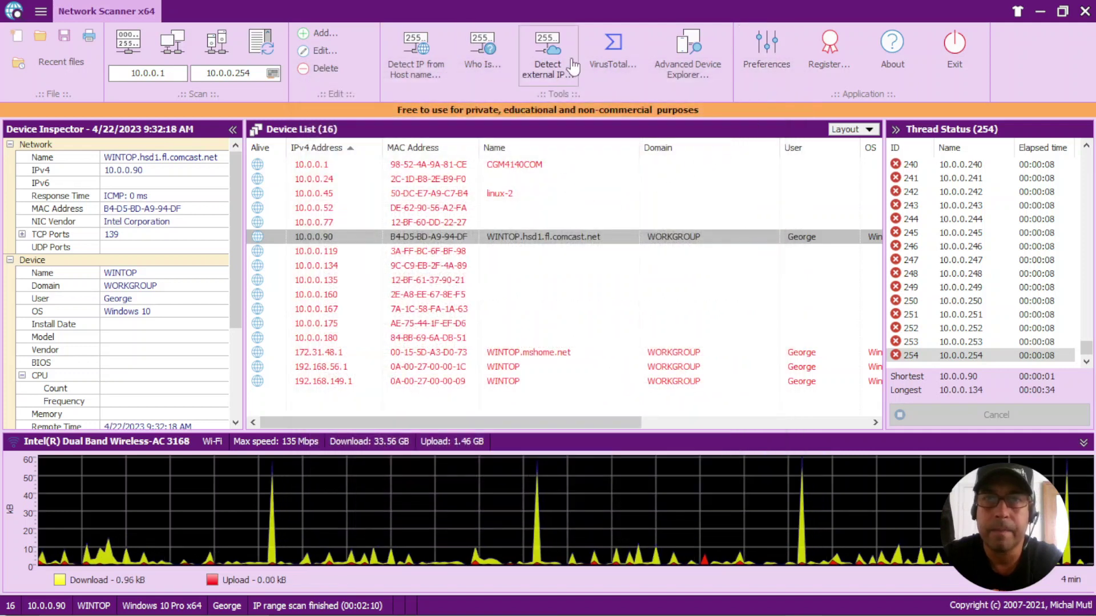
Step: Detect the external IP via ipinfo.io, copy the readme link, and close the information box
left_click(551, 58)
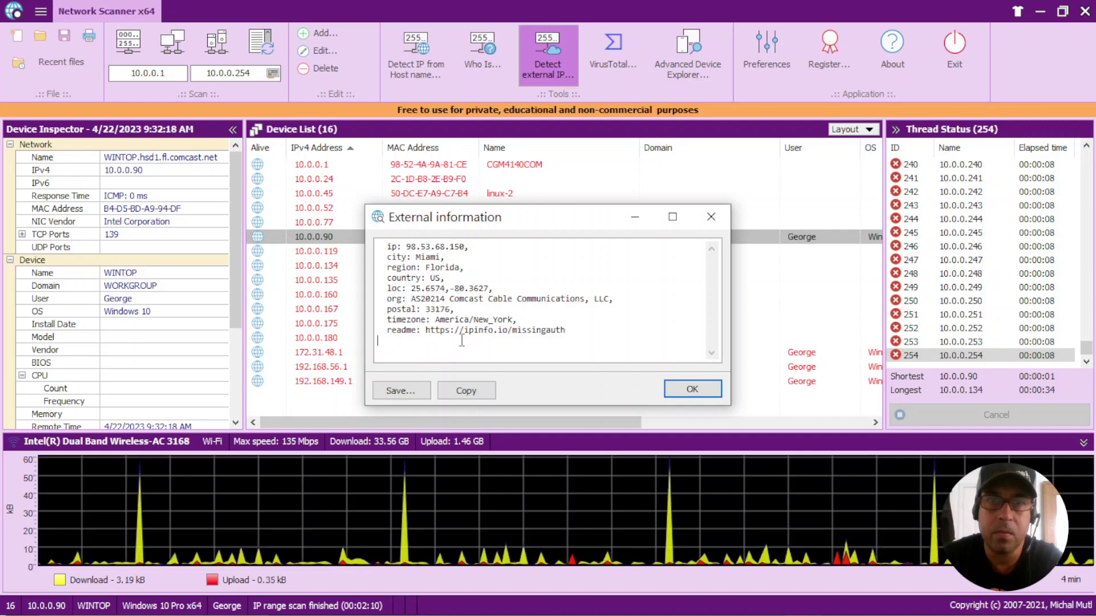
left_click_drag(566, 331, 432, 326)
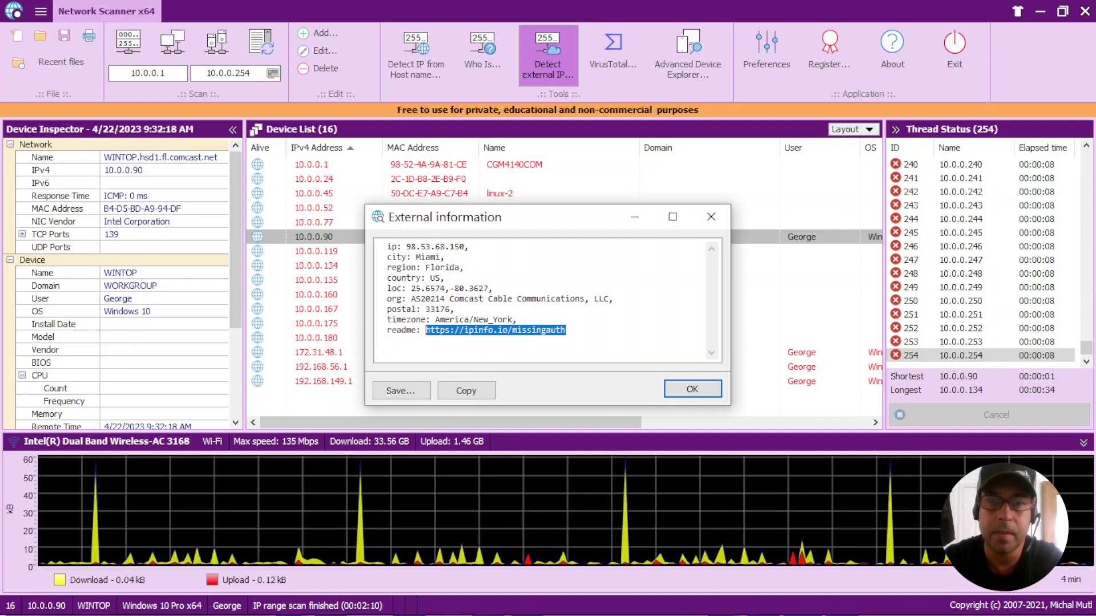
left_click(690, 393)
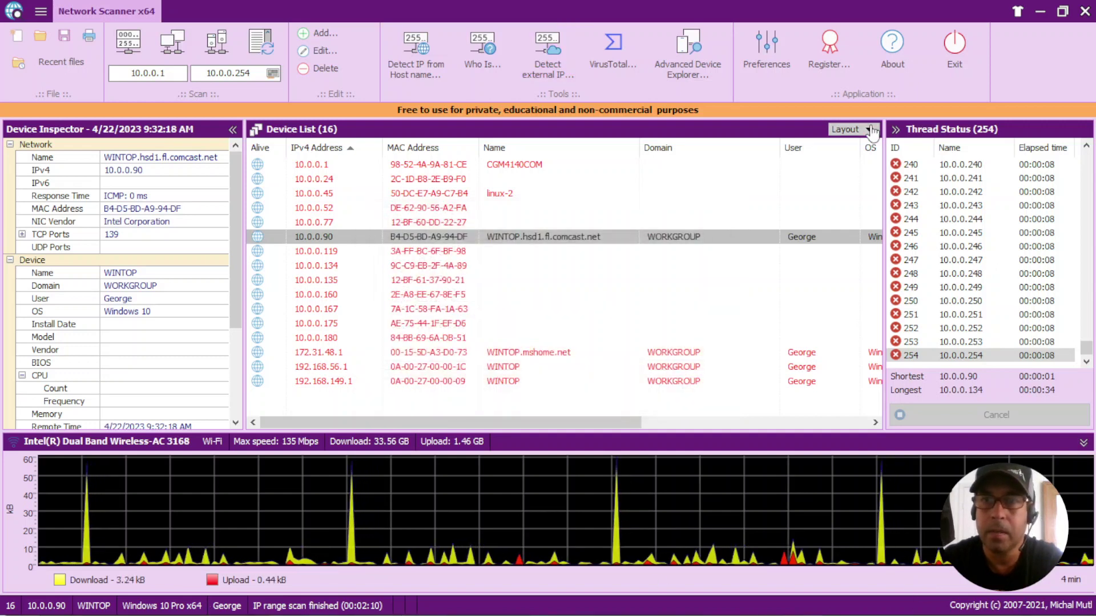
Step: Open the copied ipinfo.io/missingauth readme link in Chrome
left_click(1062, 11)
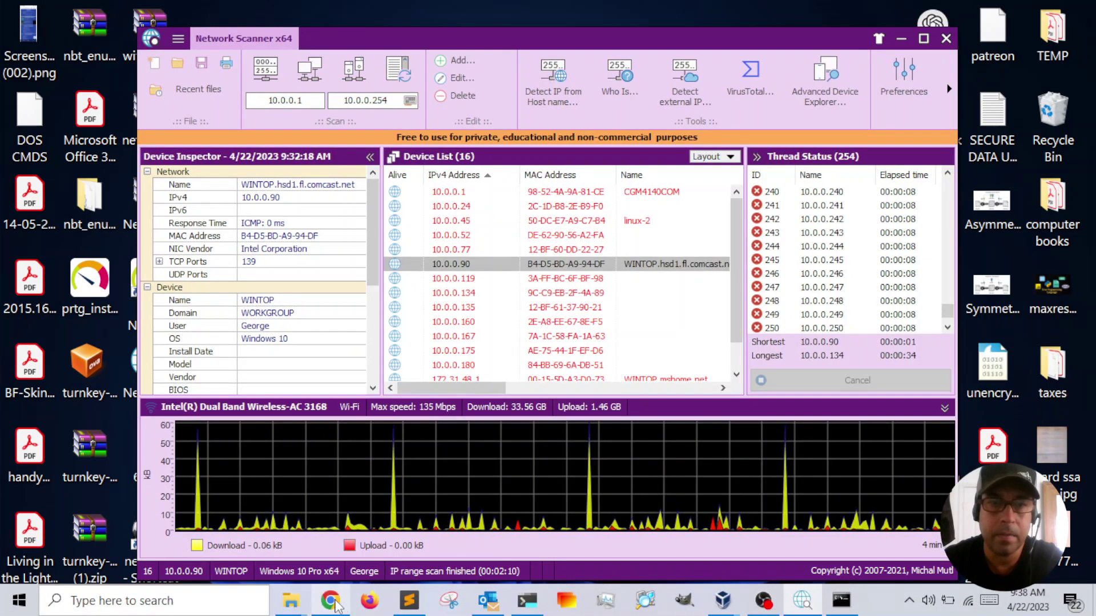
left_click(334, 603)
left_click(519, 48)
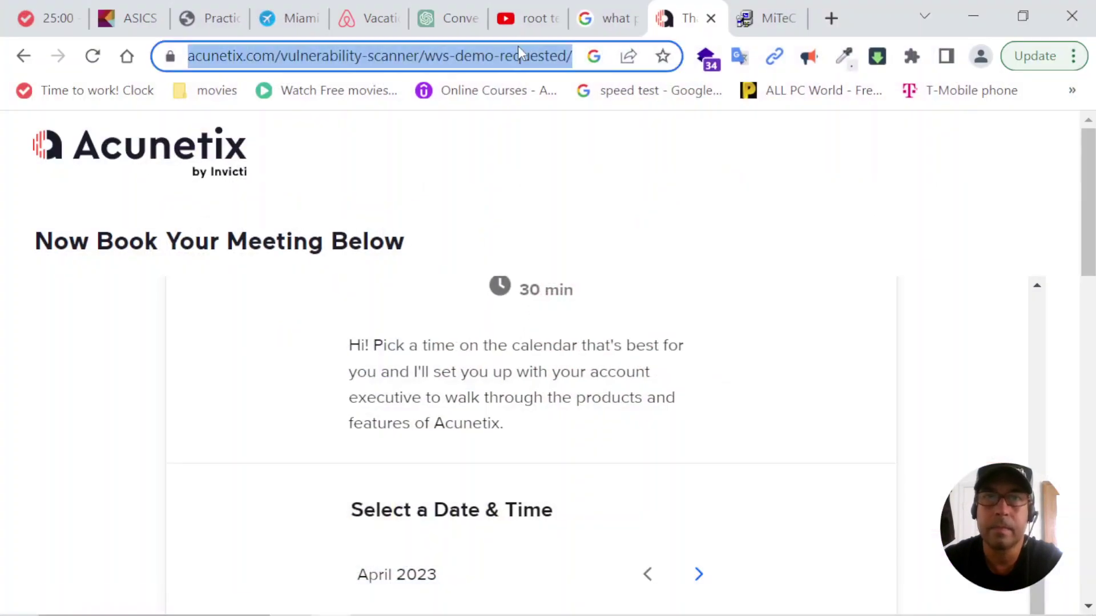
type("https://ipinfo.io/missingauth")
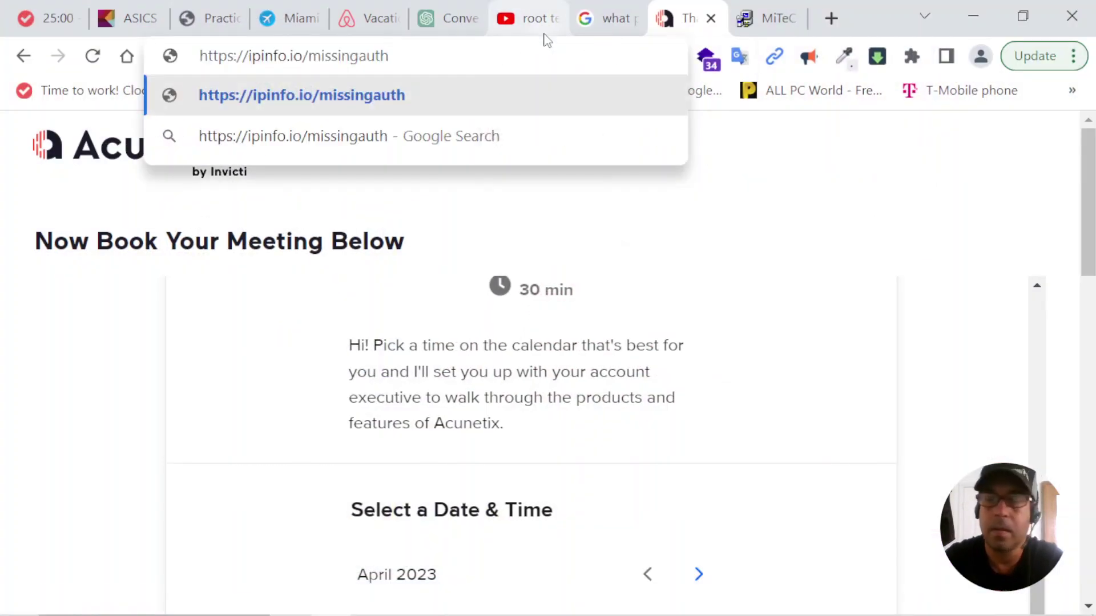
key("Return")
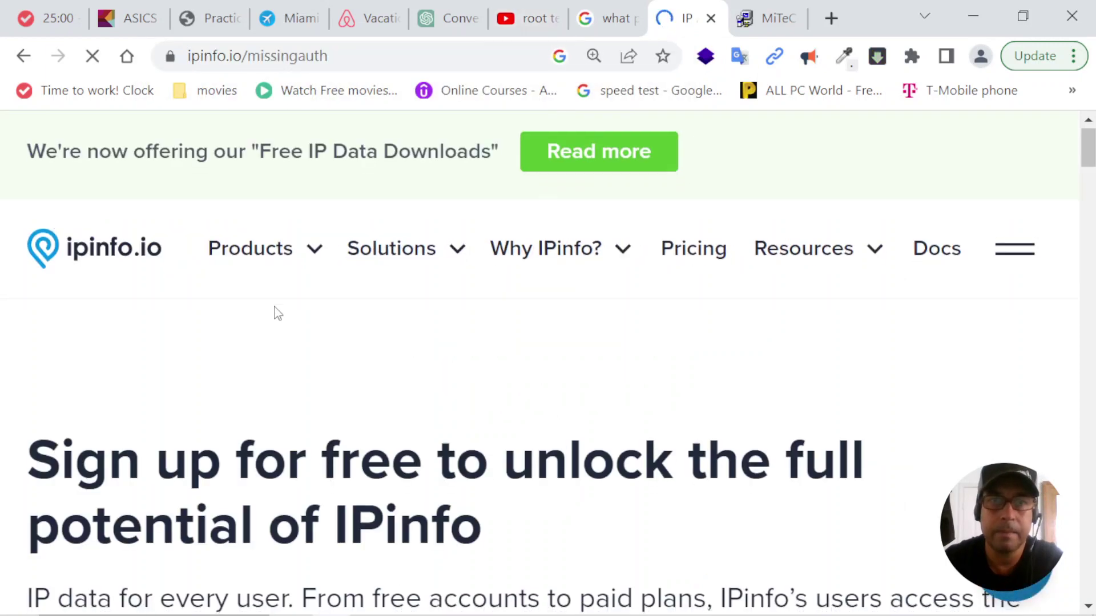
scroll(274, 313, "down", 10)
scroll(274, 313, "up", 5)
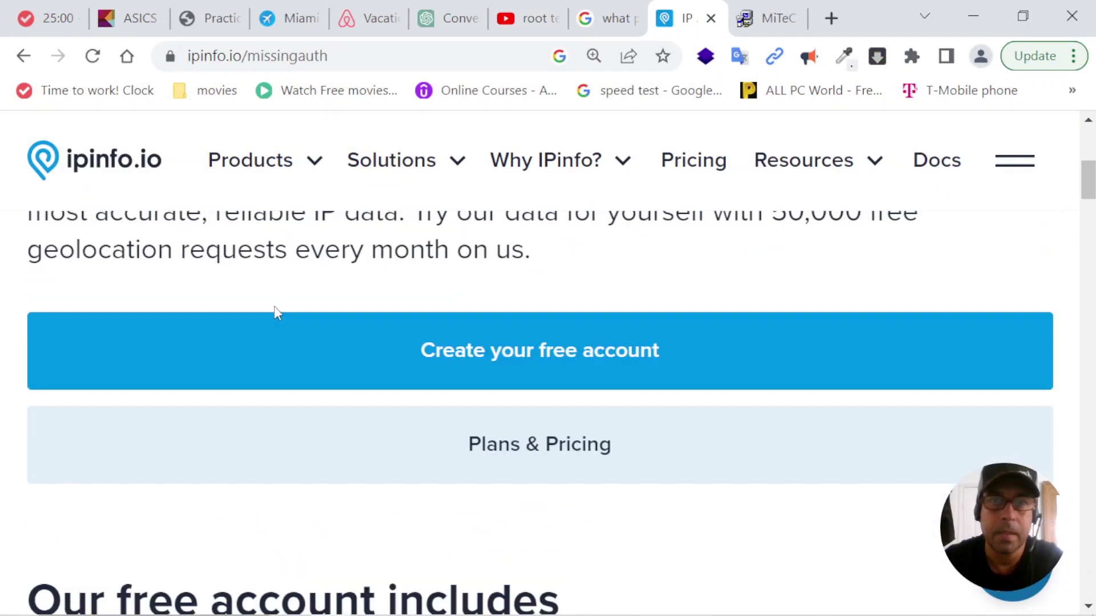
scroll(274, 313, "up", 7)
scroll(274, 307, "down", 10)
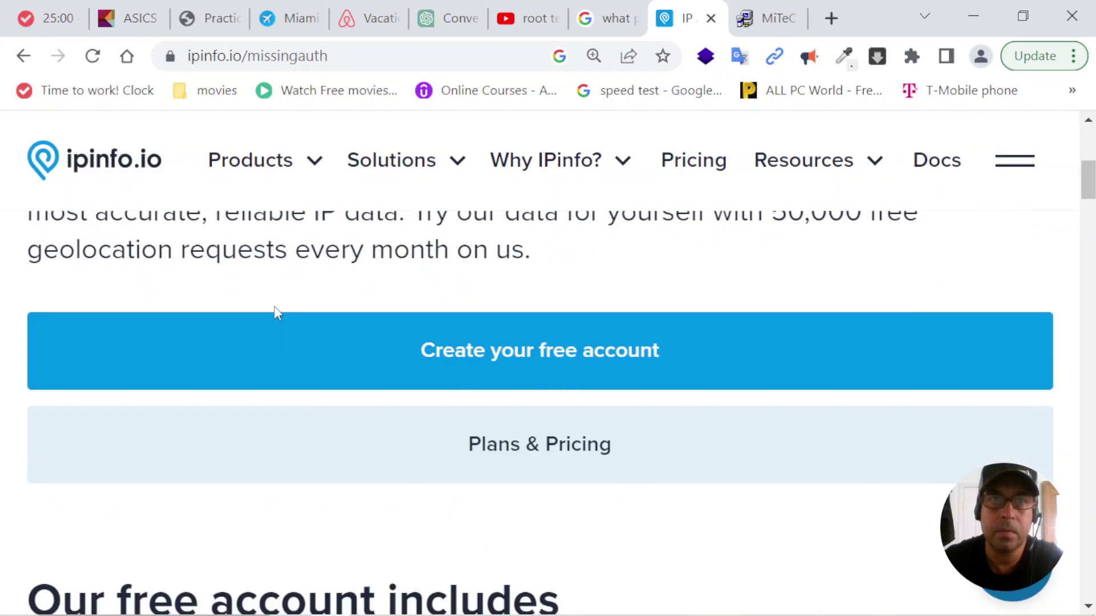
scroll(274, 307, "up", 4)
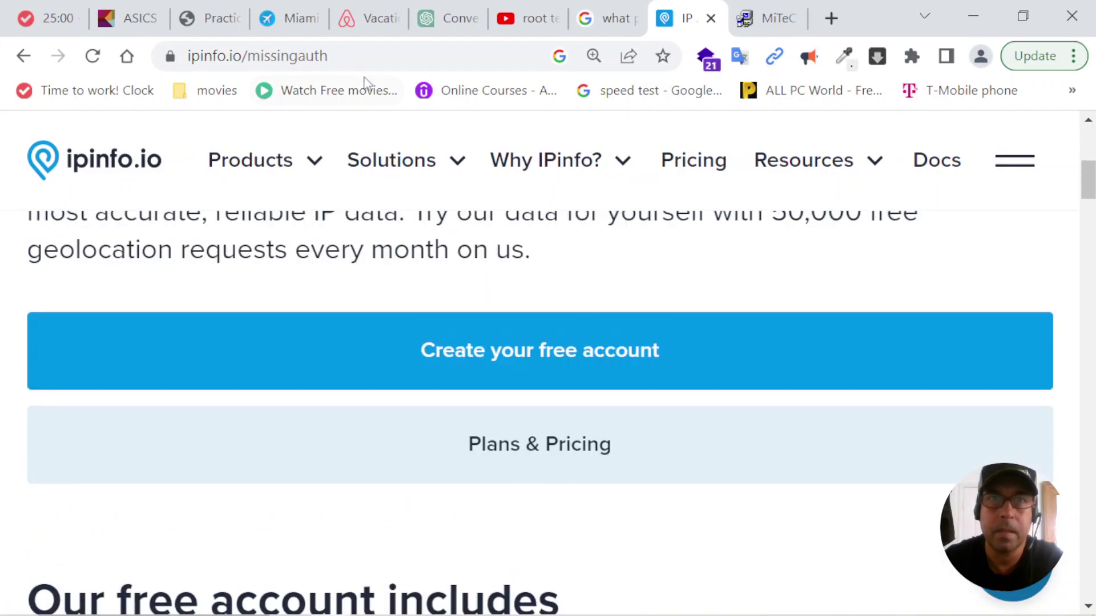
Step: Load ipinfo.io/json to see the public IP location and ISP, then minimize Chrome
left_click(368, 55)
type("ipconfig")
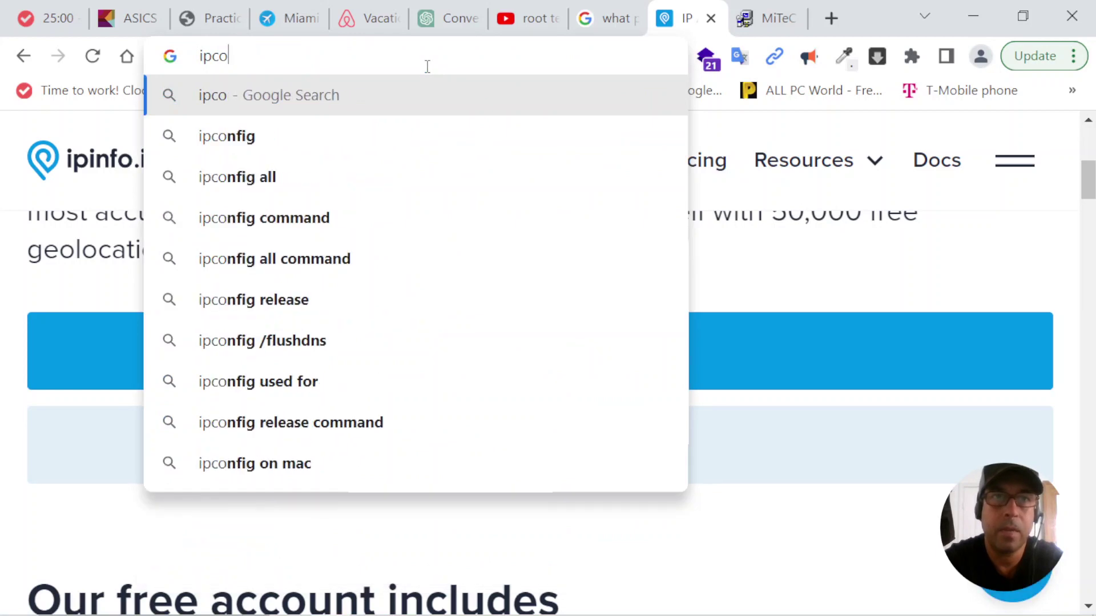
key("BackSpace")
key("BackSpace")
key("BackSpace")
key("BackSpace")
key("BackSpace")
key("BackSpace")
key("BackSpace")
type("pinfo.io/")
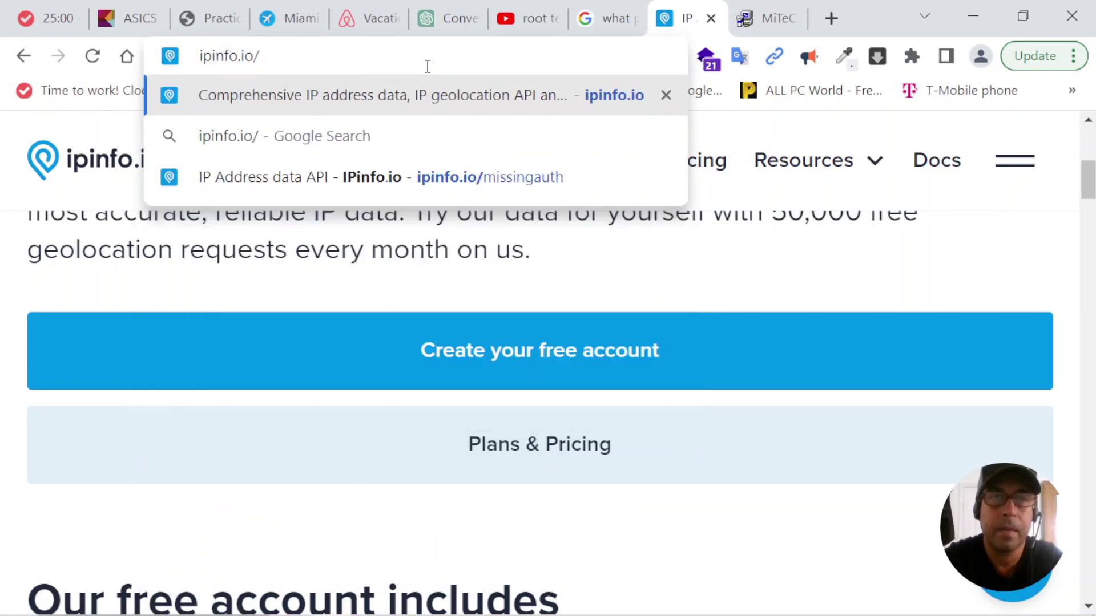
type("json")
key("Return")
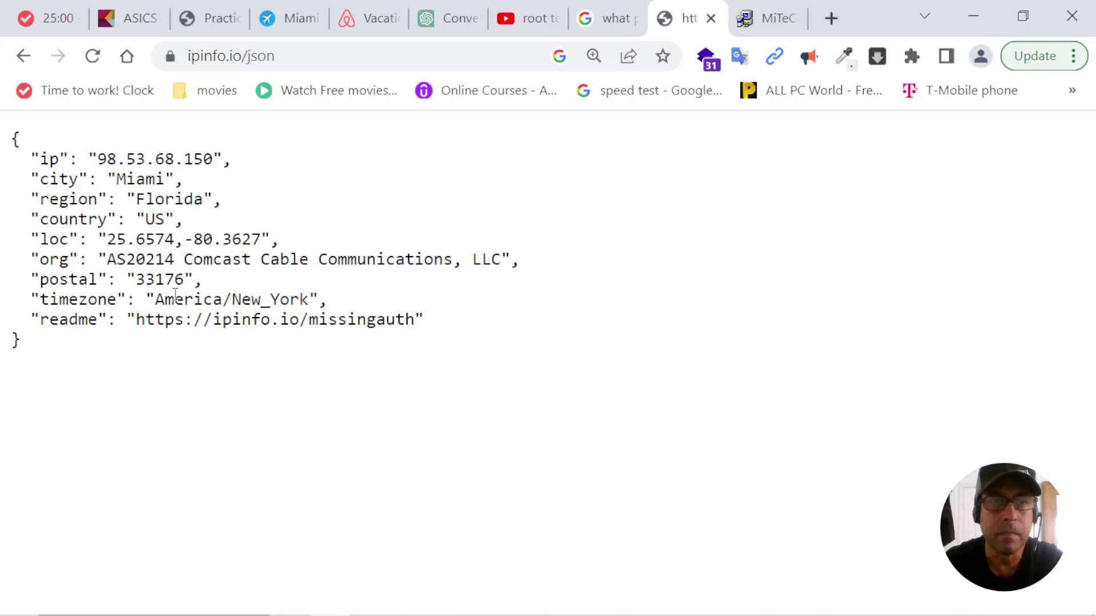
left_click(977, 13)
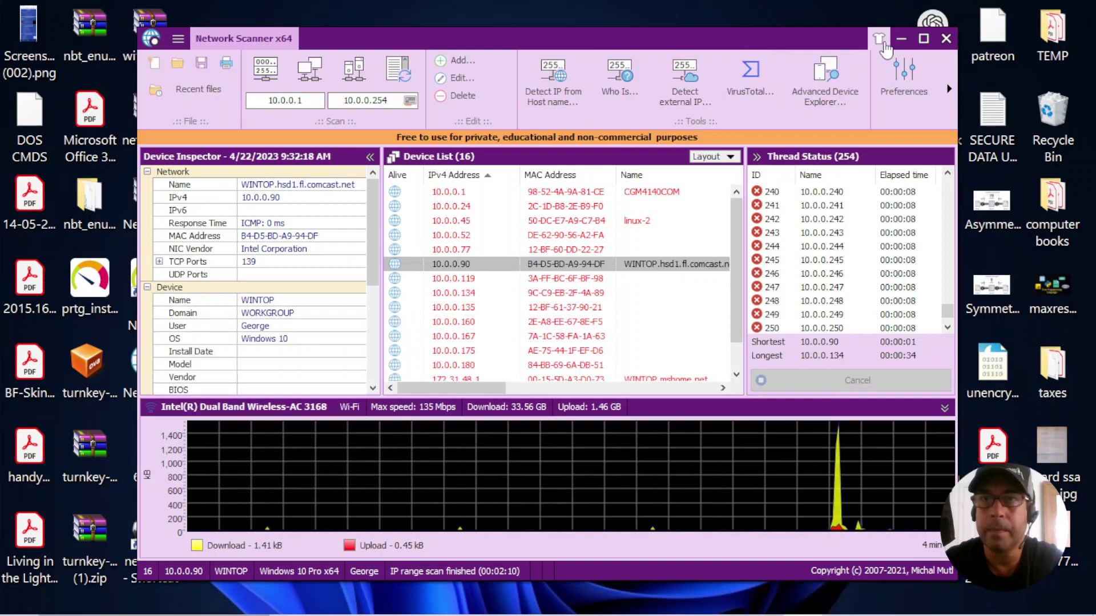
Step: Open Advanced Device Explorer on host 10.0.0.1 to show CGM4140COM's dashboard and ping graph
left_click(923, 39)
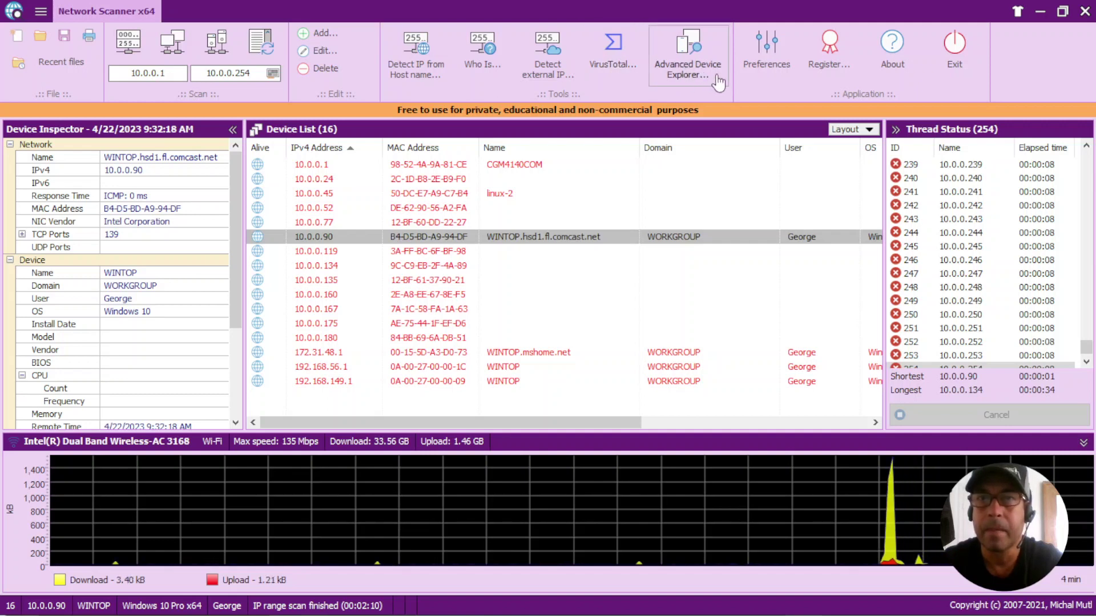
left_click(688, 58)
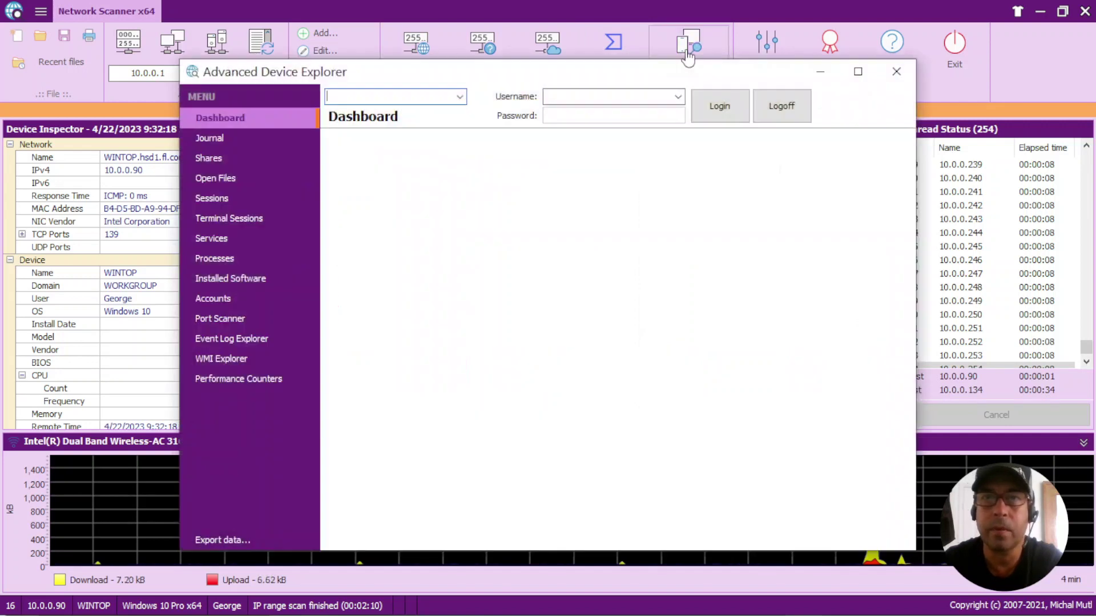
left_click_drag(544, 72, 522, 69)
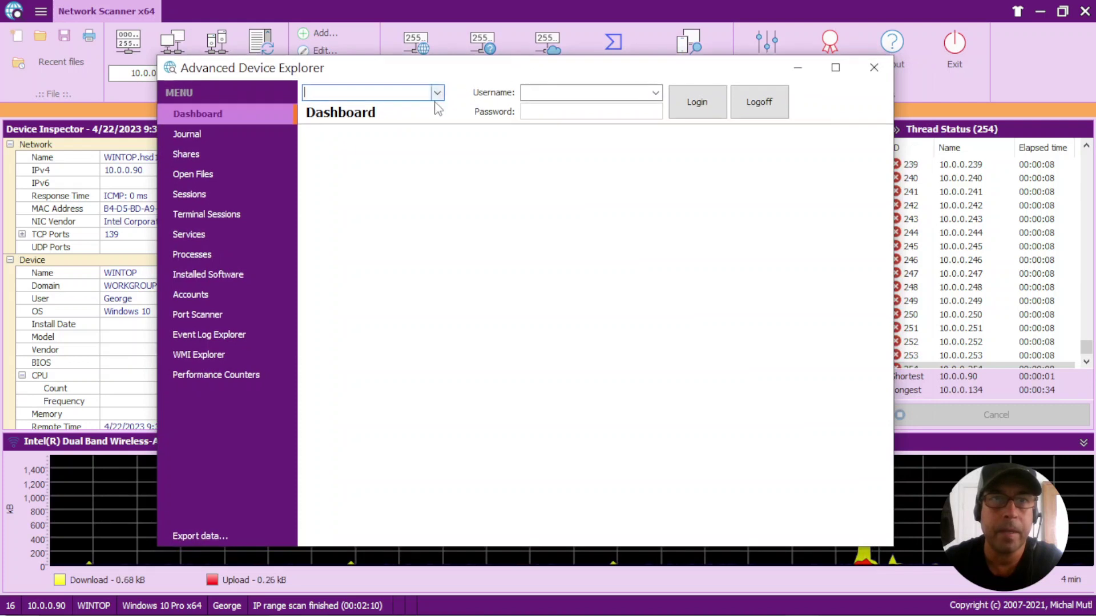
left_click(437, 93)
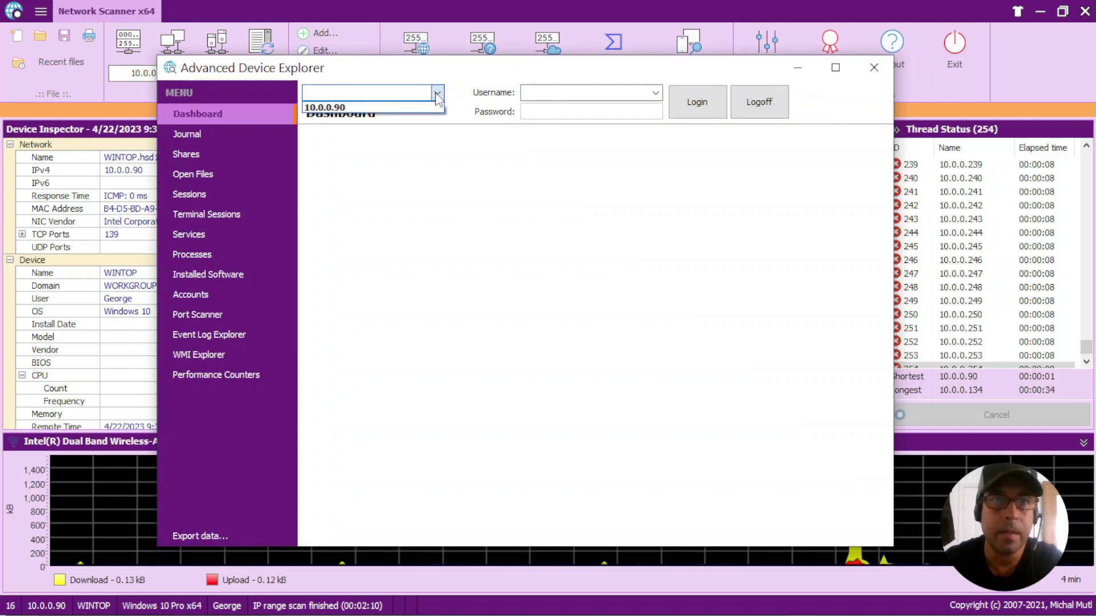
left_click(402, 94)
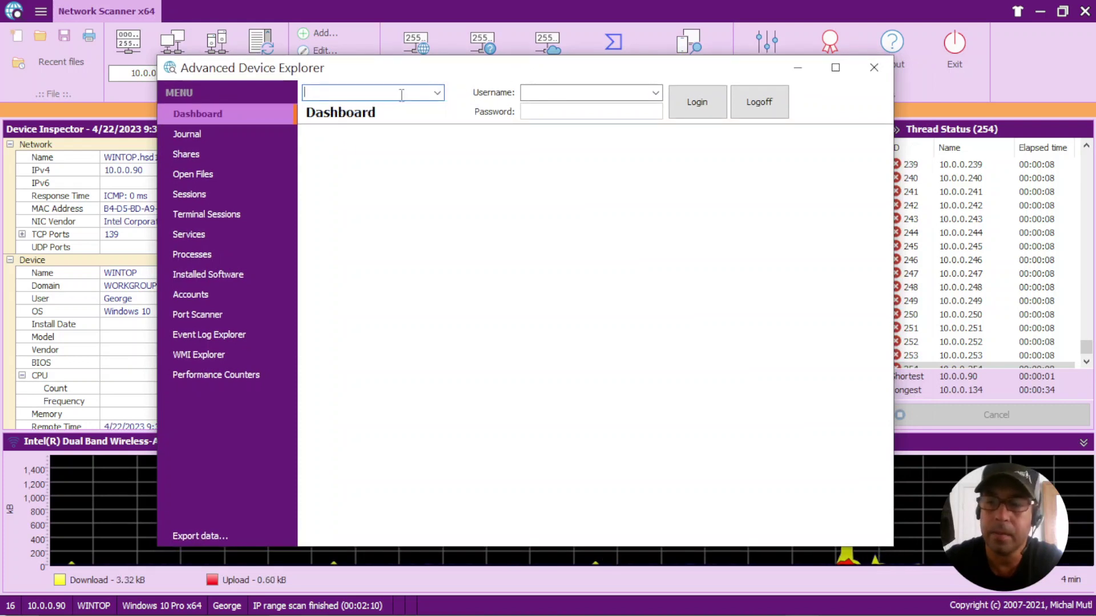
type("10.0.0.1")
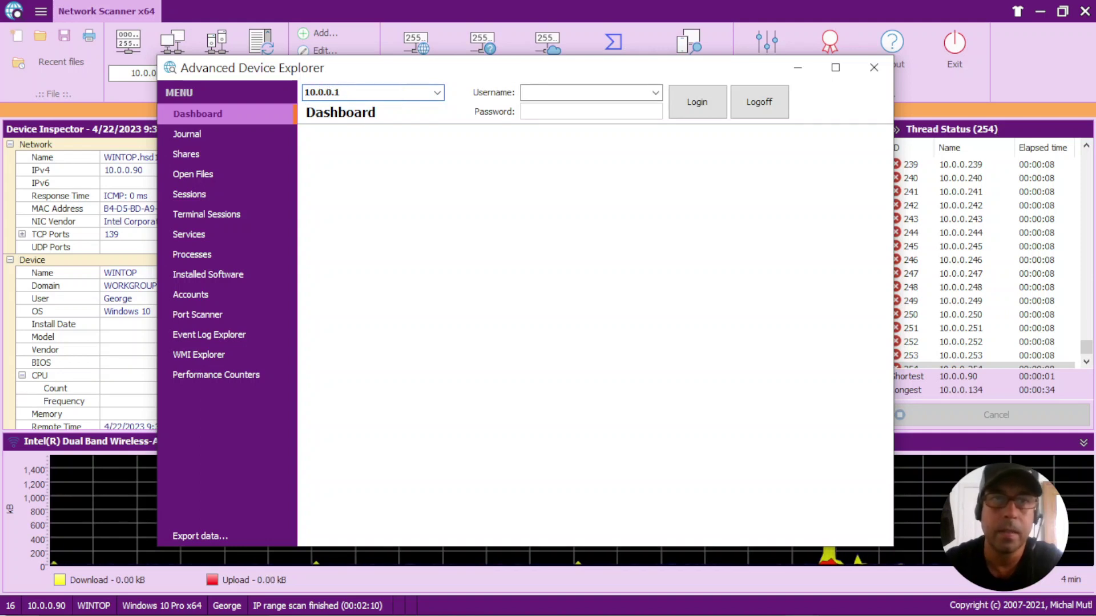
key("Return")
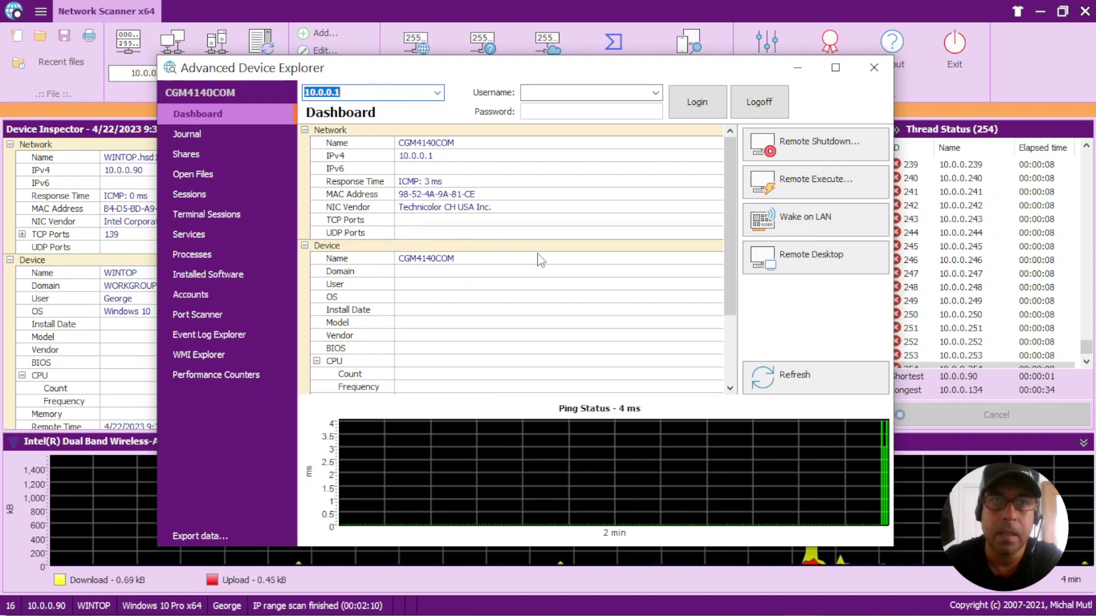
left_click_drag(569, 72, 617, 65)
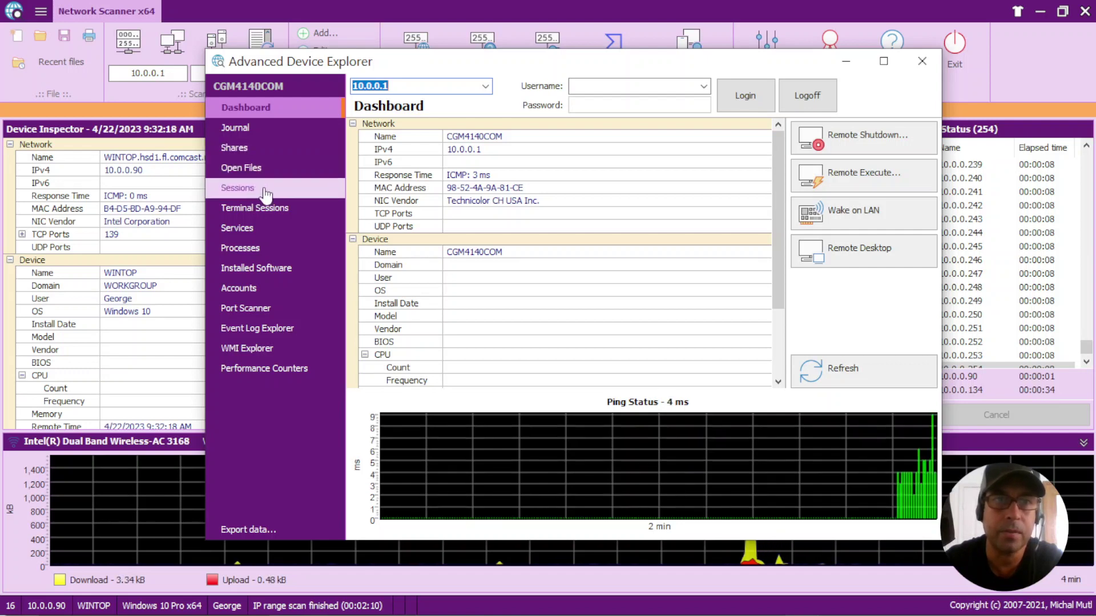
Step: Show the Services page for 10.0.0.1, which reports the RPC server as unavailable
left_click(259, 229)
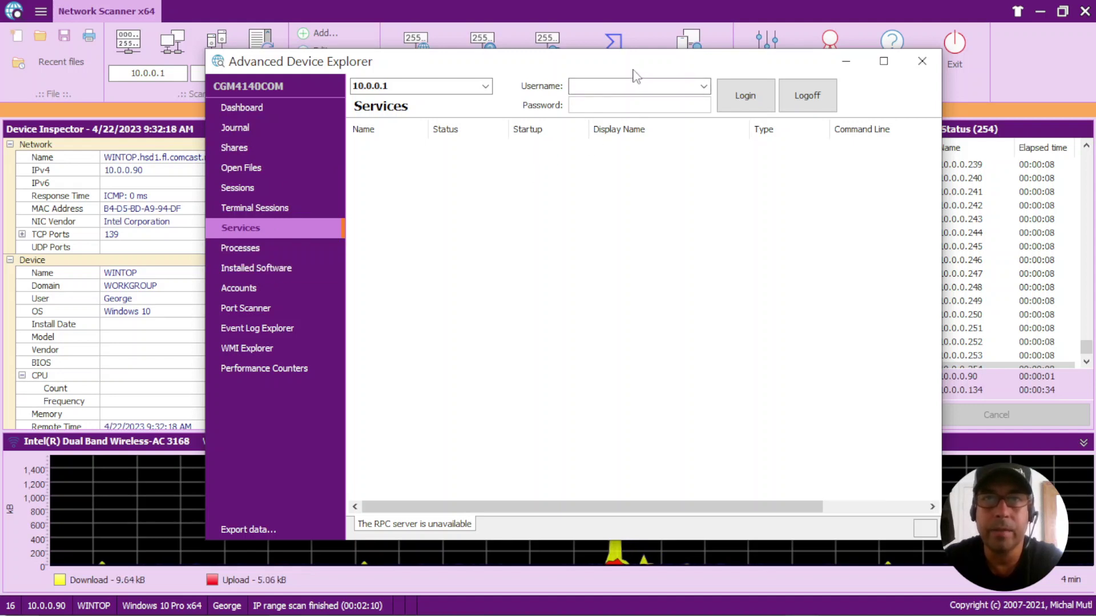
left_click_drag(633, 65, 608, 61)
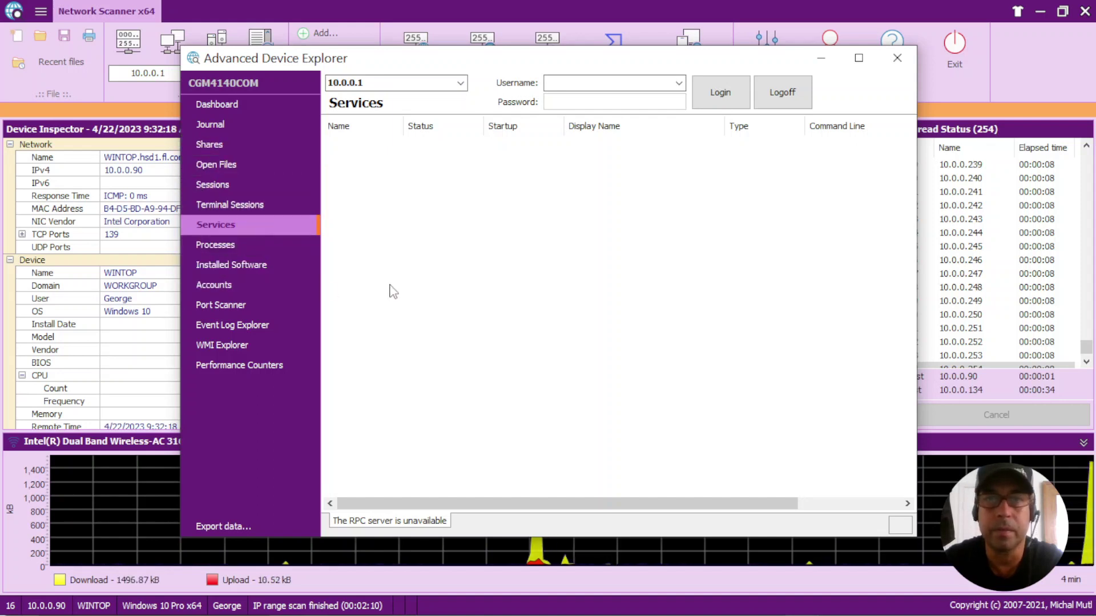
Step: Switch the explorer's target host to 10.0.0.90 (WINTOP)
triple_click(387, 84)
type("1")
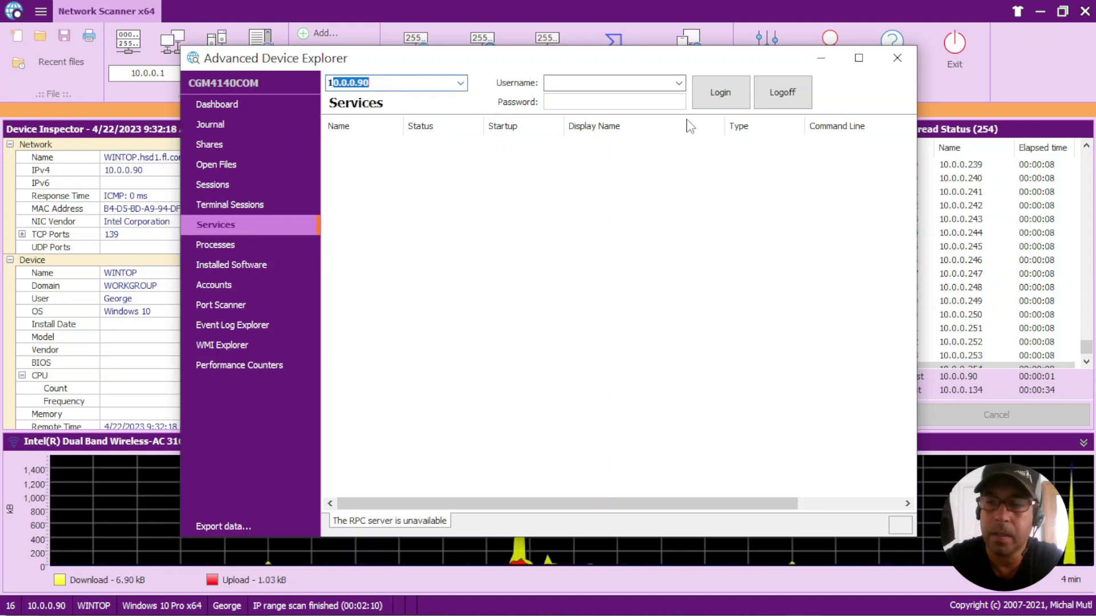
type("0.0.0.")
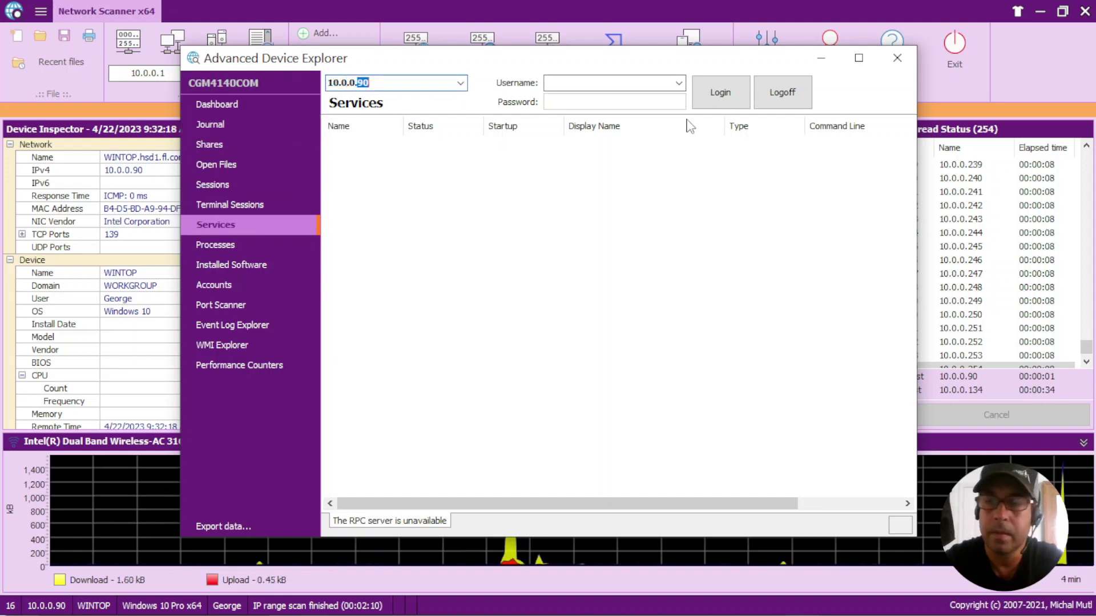
type("90")
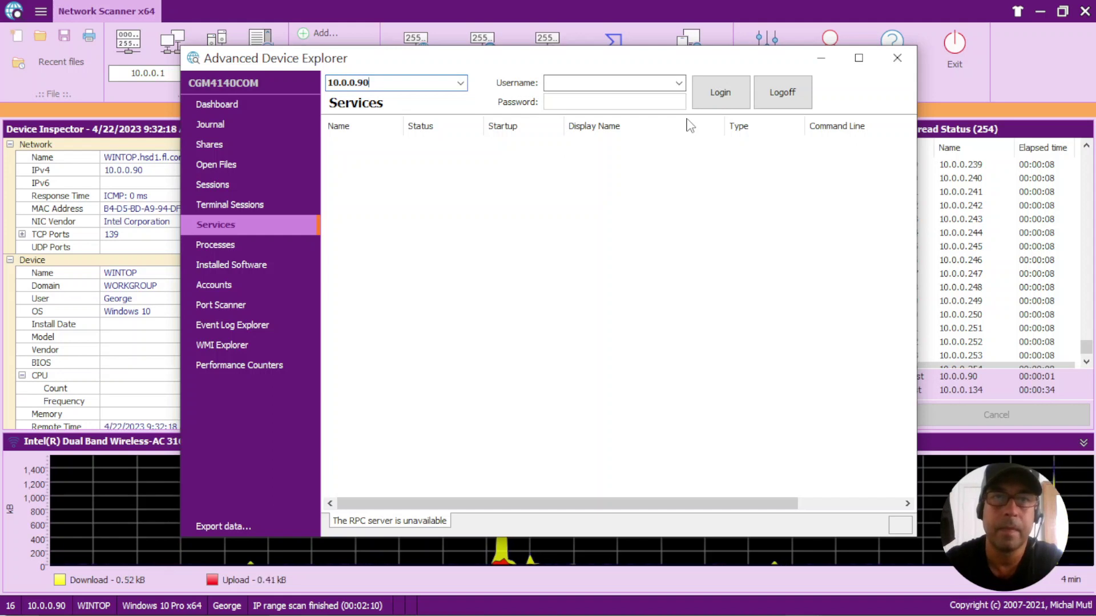
key("Return")
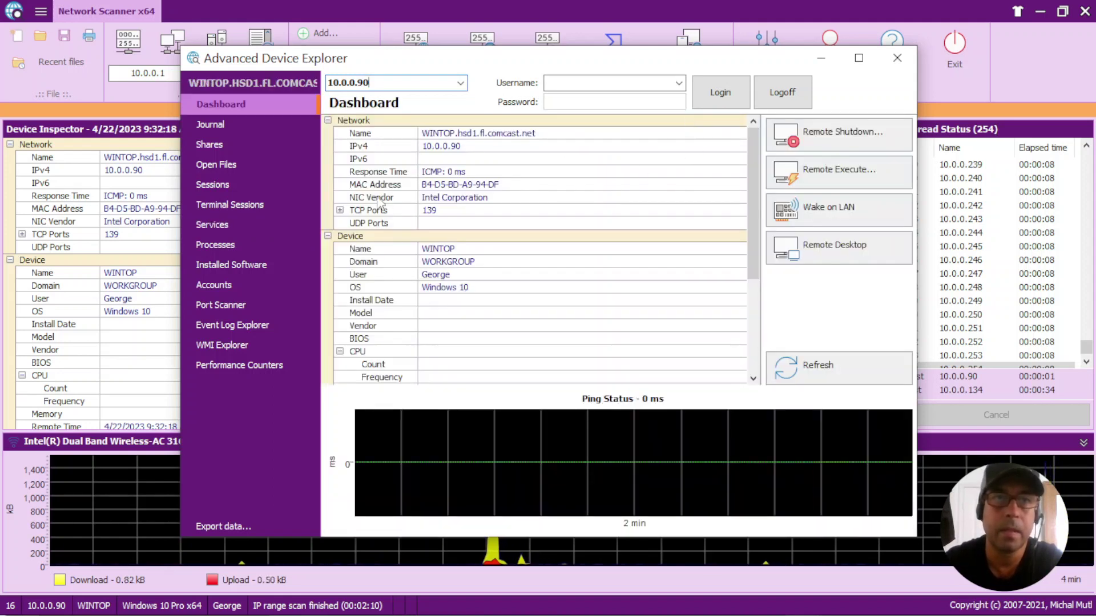
Step: List the seven shares on 10.0.0.90, including C$ and data, then view Sessions
left_click(236, 146)
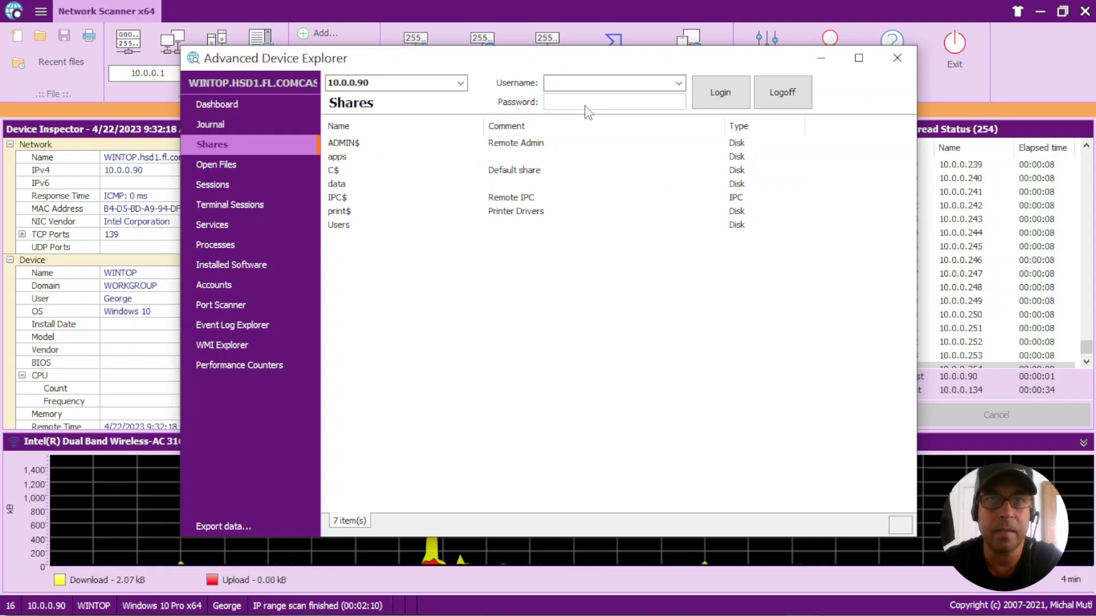
left_click_drag(565, 60, 543, 62)
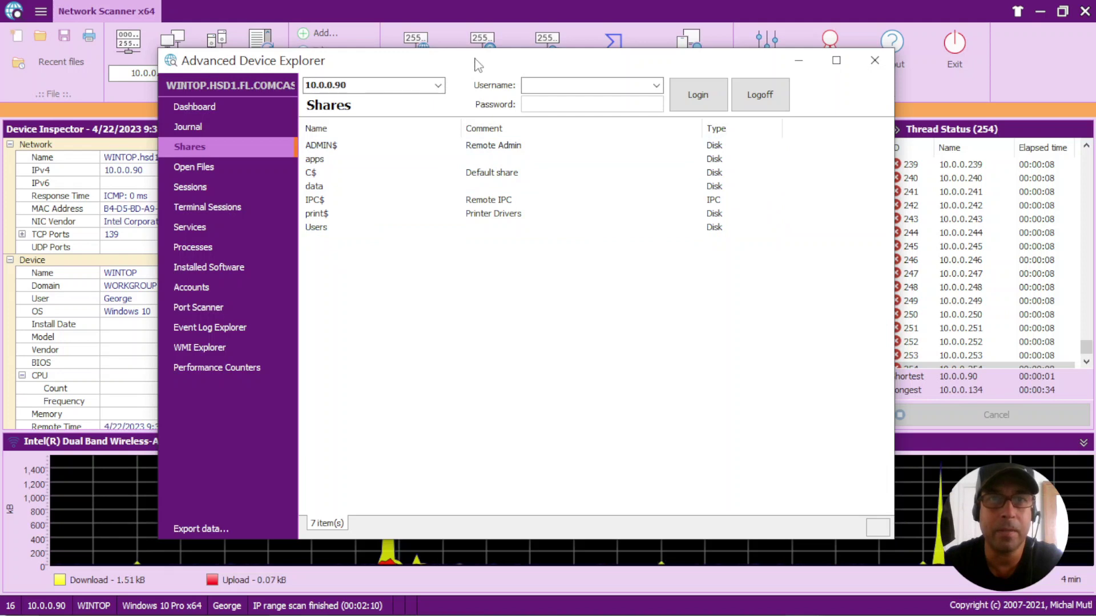
left_click_drag(479, 57, 475, 55)
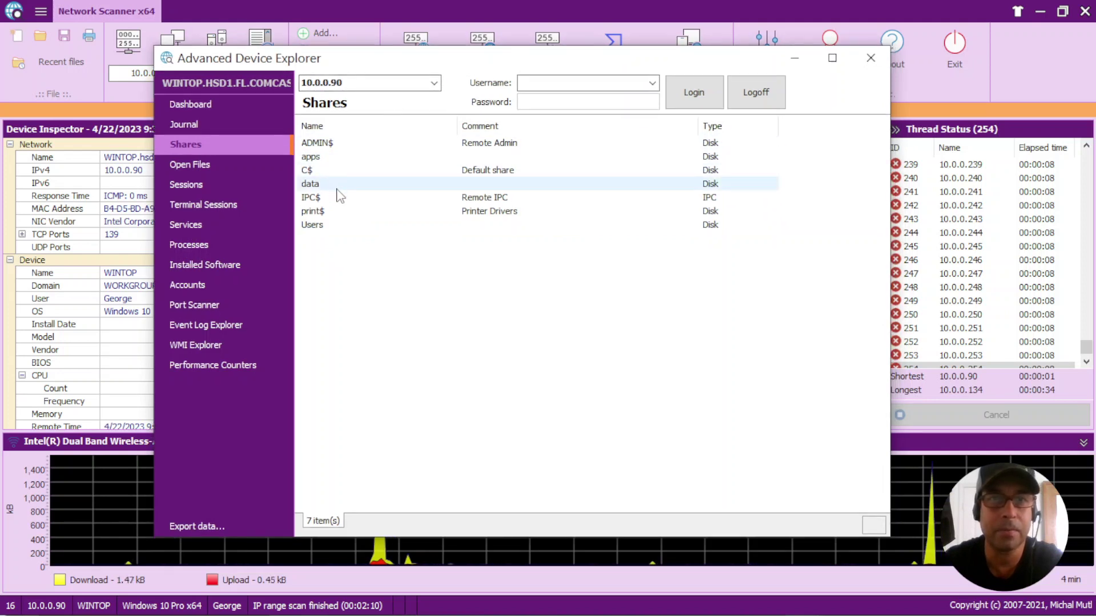
left_click(219, 184)
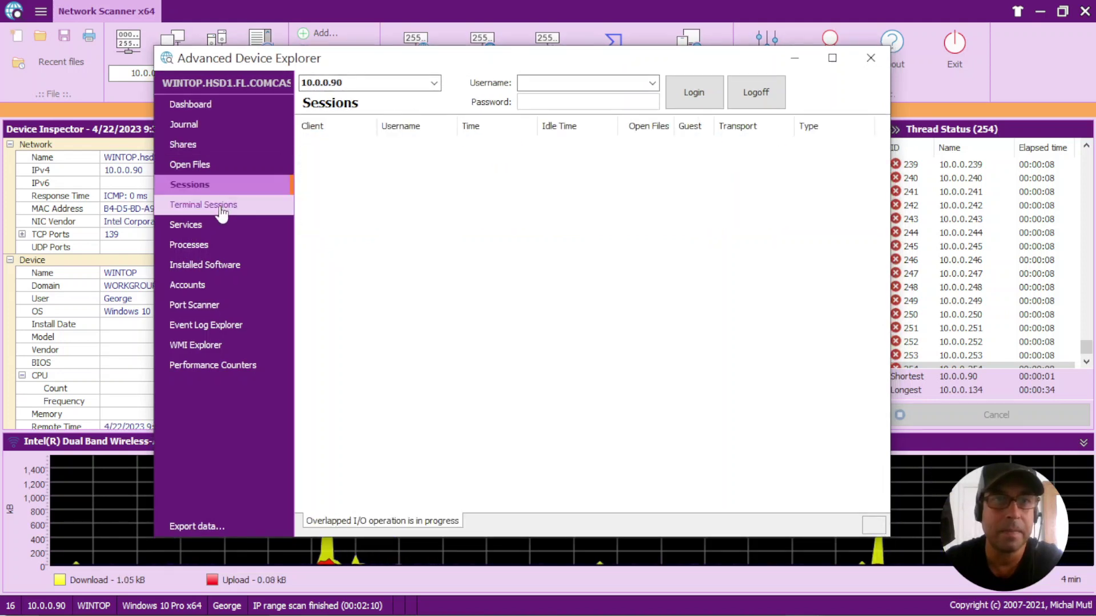
Step: Browse the Terminal Sessions, Services and Processes pages for 10.0.0.90
left_click(222, 209)
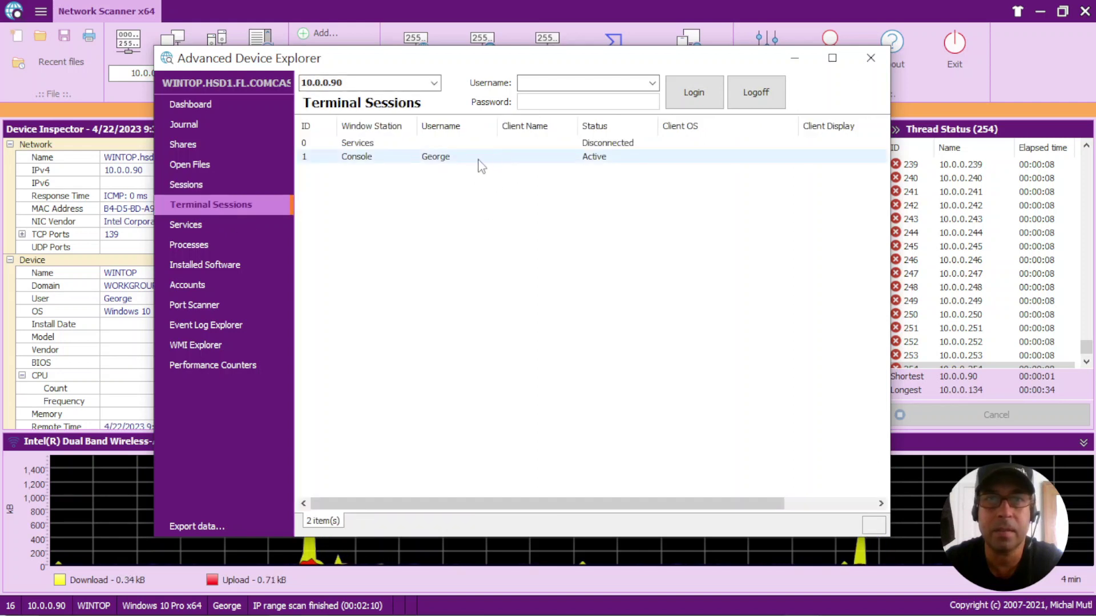
left_click(223, 227)
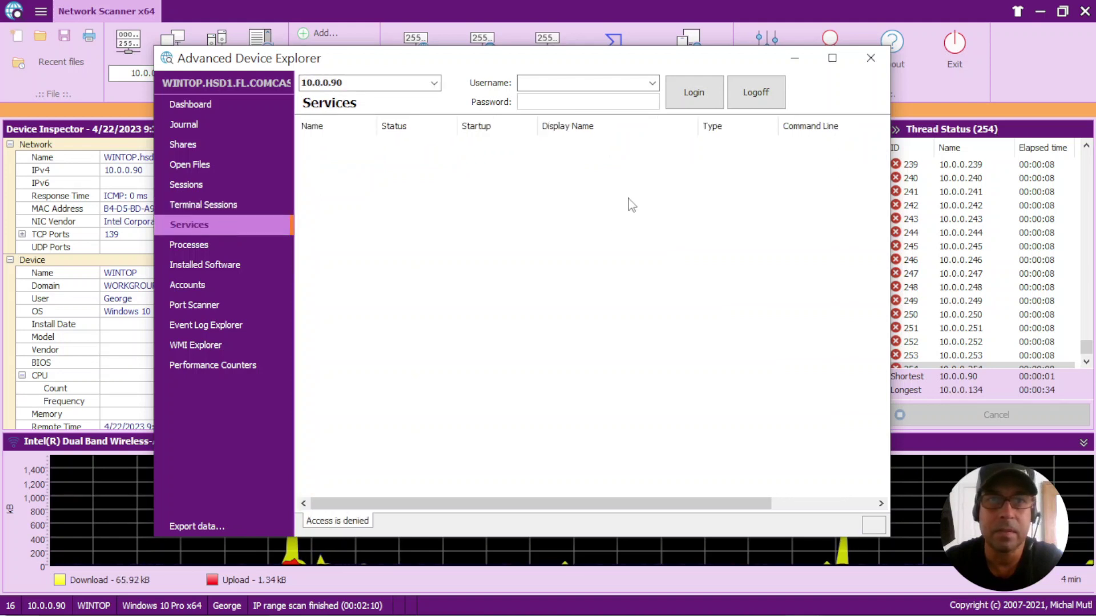
left_click(217, 247)
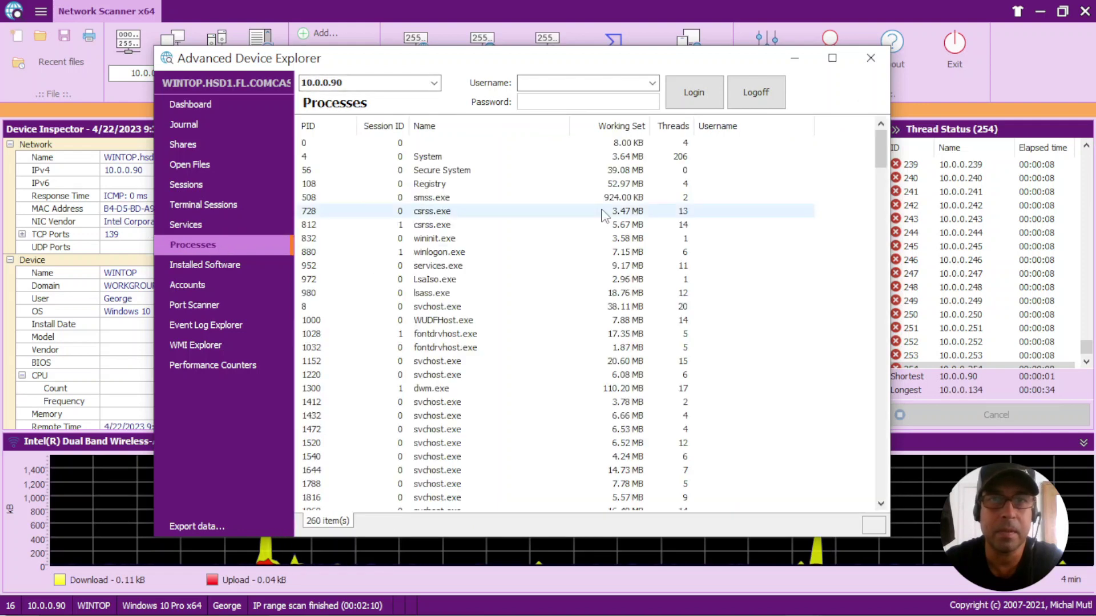
scroll(459, 257, "down", 3)
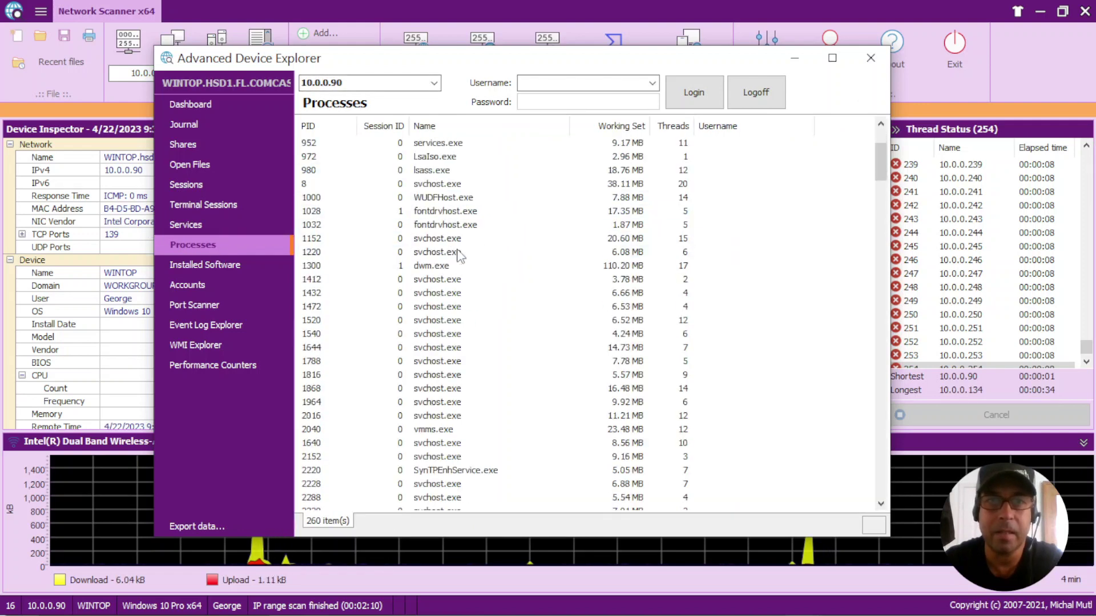
scroll(460, 257, "up", 3)
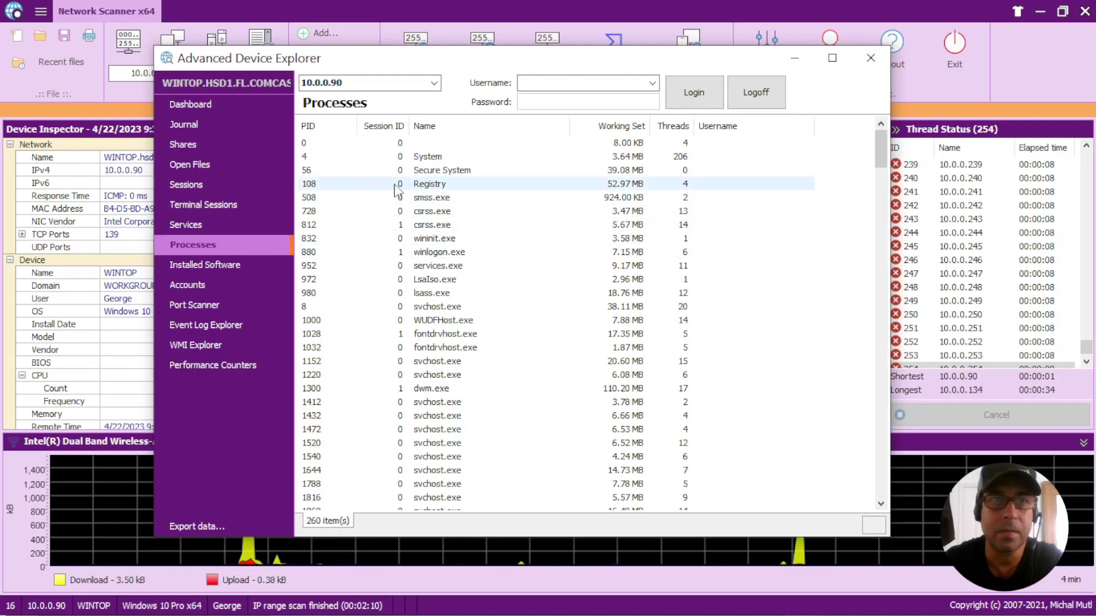
Step: Review 58 installed programs and accounts, then show Port Scanner set to ports 1–1024 TCP/UDP
left_click(215, 266)
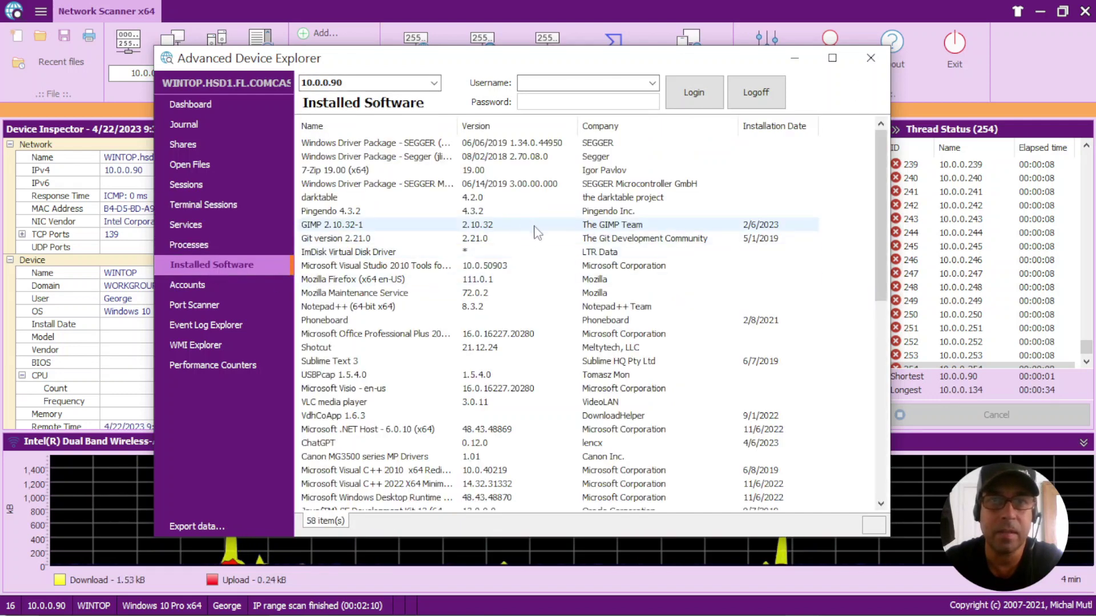
scroll(536, 231, "down", 4)
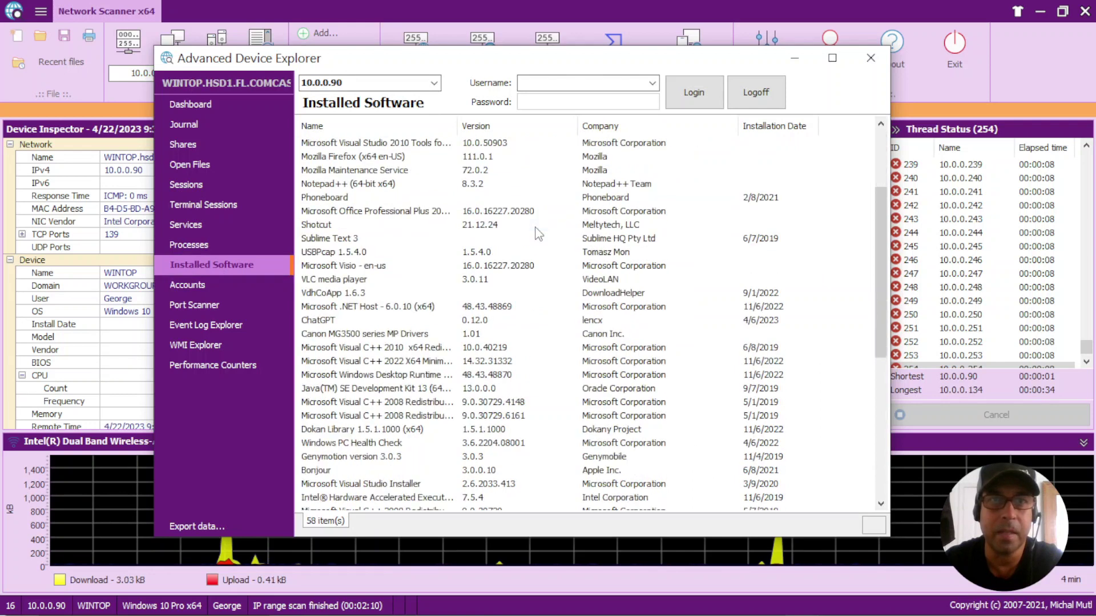
left_click(201, 288)
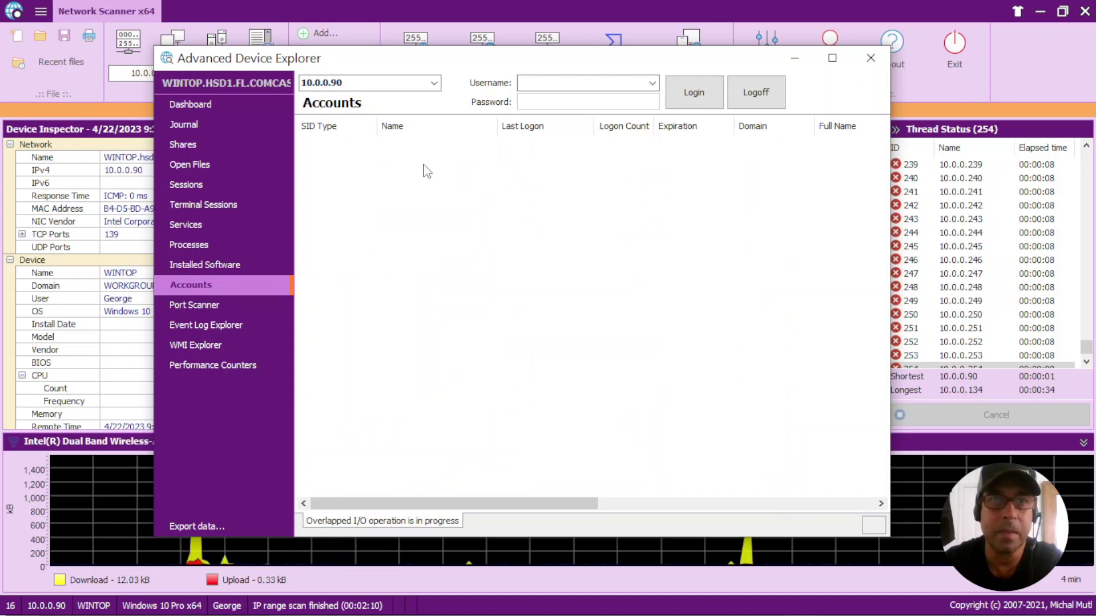
left_click(182, 305)
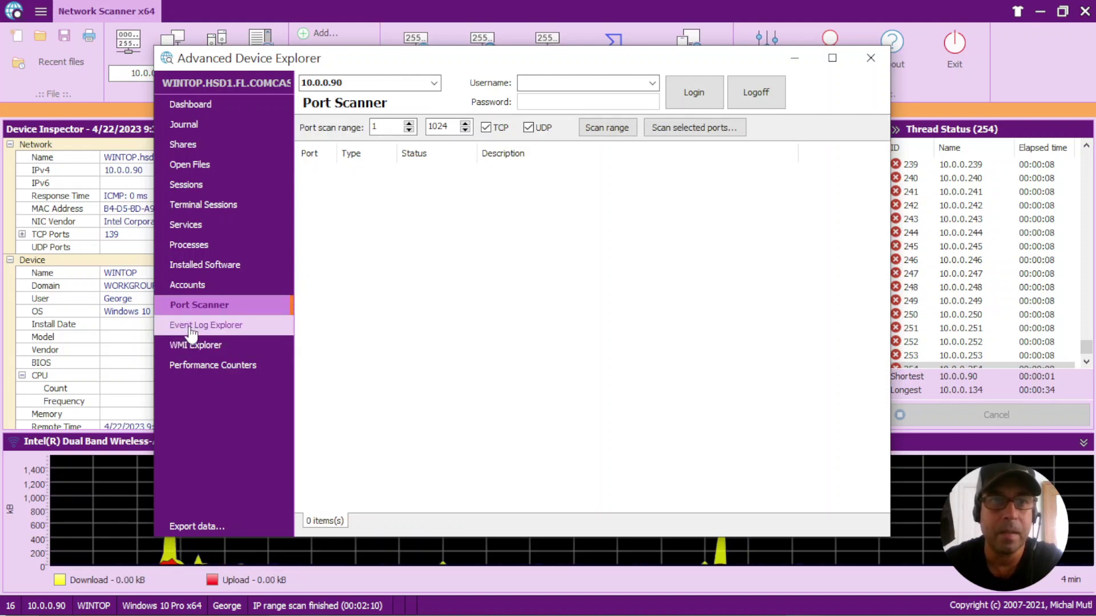
Step: Load Event Log Explorer's 36,959 events from 1,255 containers, then show the WMI Explorer page
left_click(190, 327)
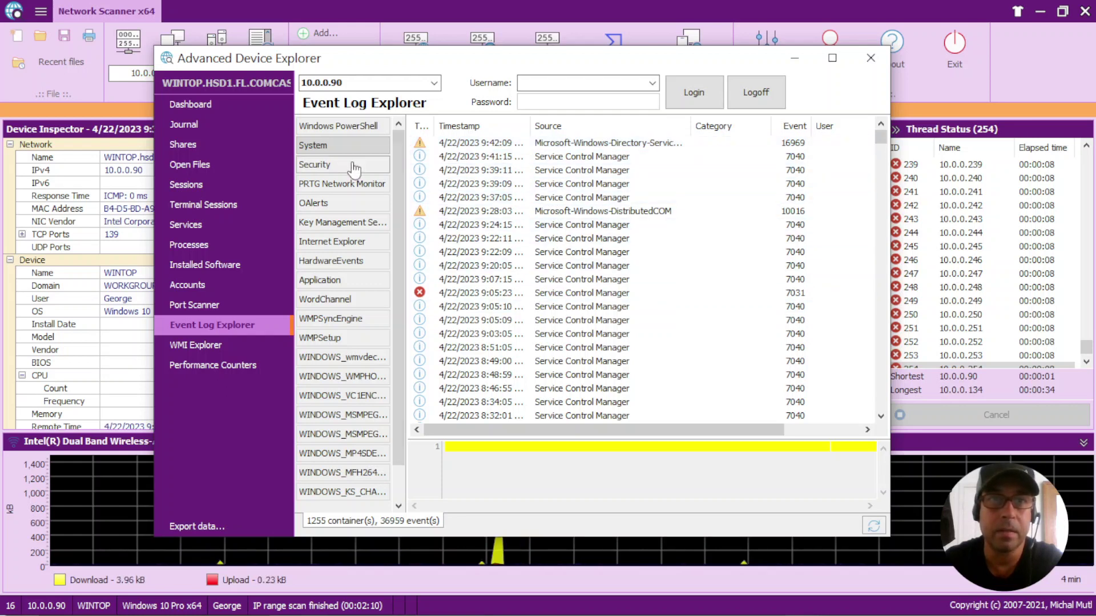
left_click(198, 347)
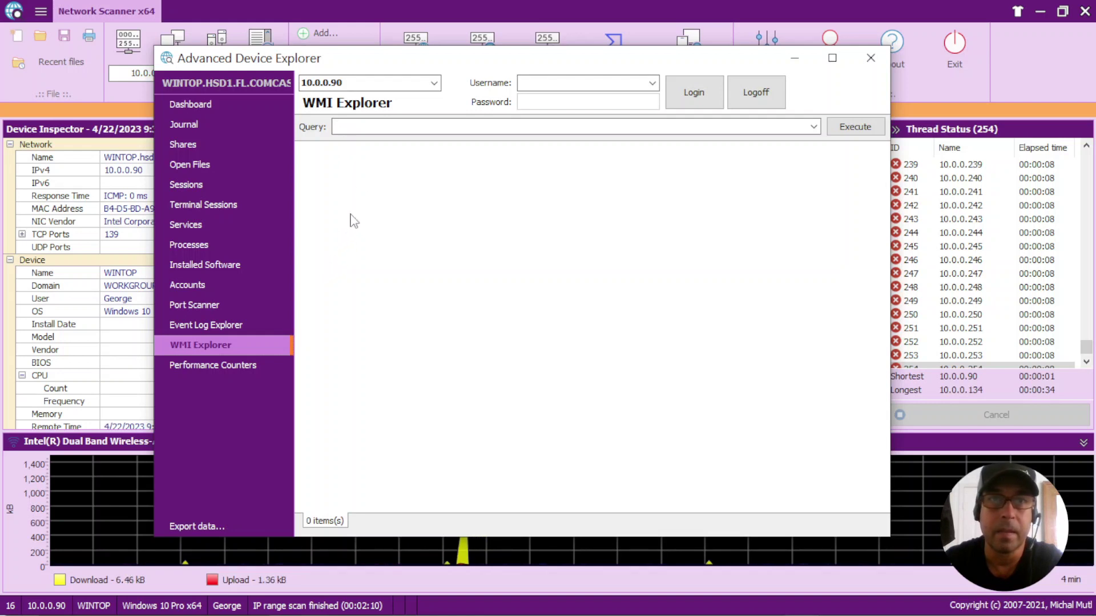
Step: Run the preset Win32_BIOS WMI query on 10.0.0.90, returning BIOS version F.33
left_click(349, 128)
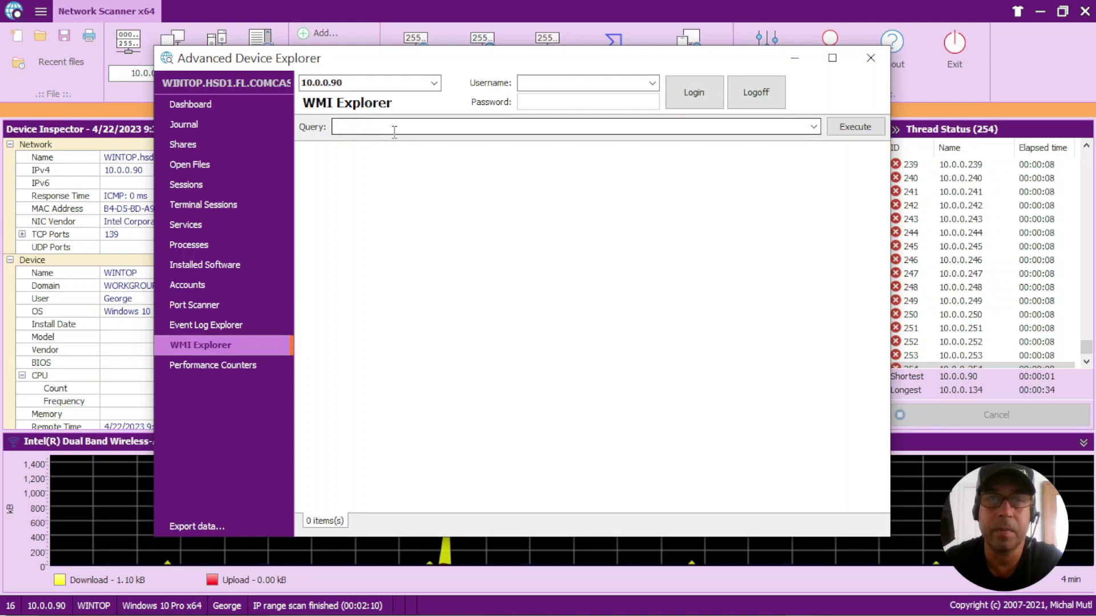
left_click(813, 127)
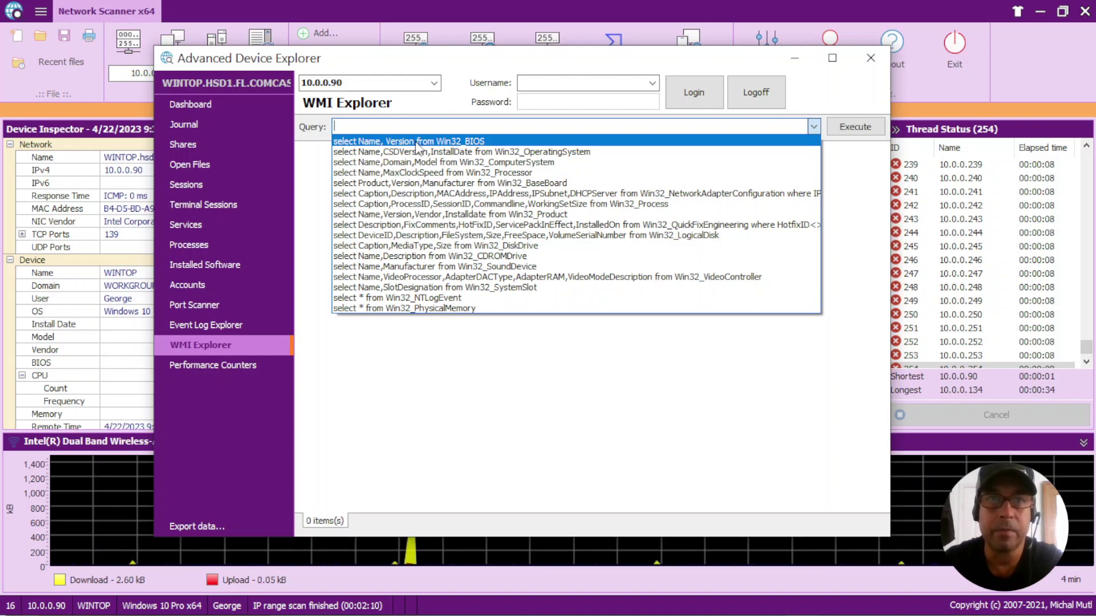
left_click(419, 143)
left_click(856, 131)
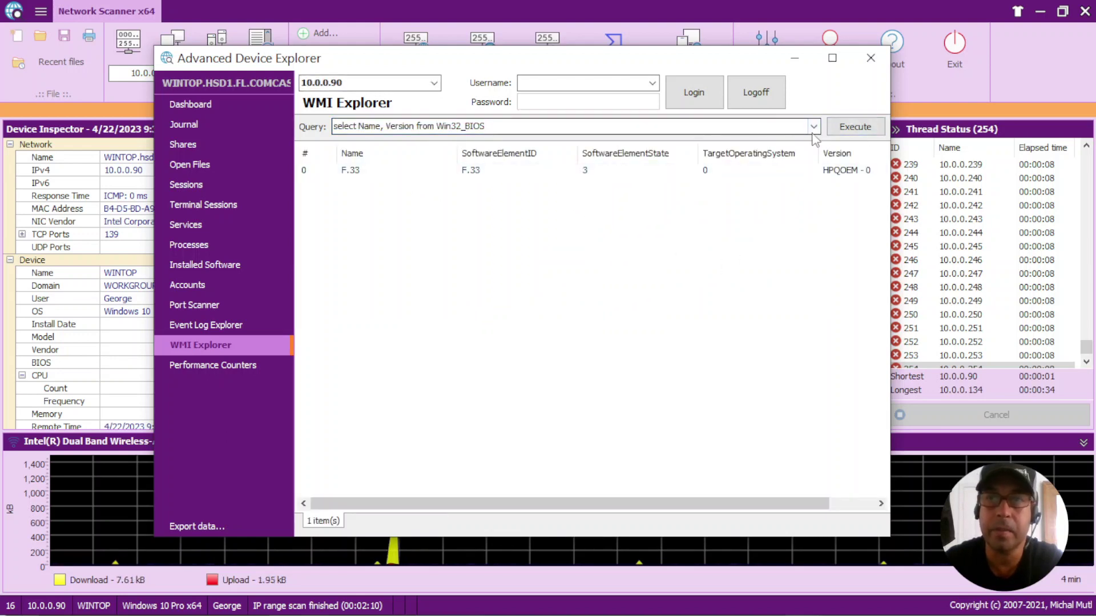
Step: Run the Win32_Processor max clock speed query, returning CPU0 at 2701
left_click(814, 126)
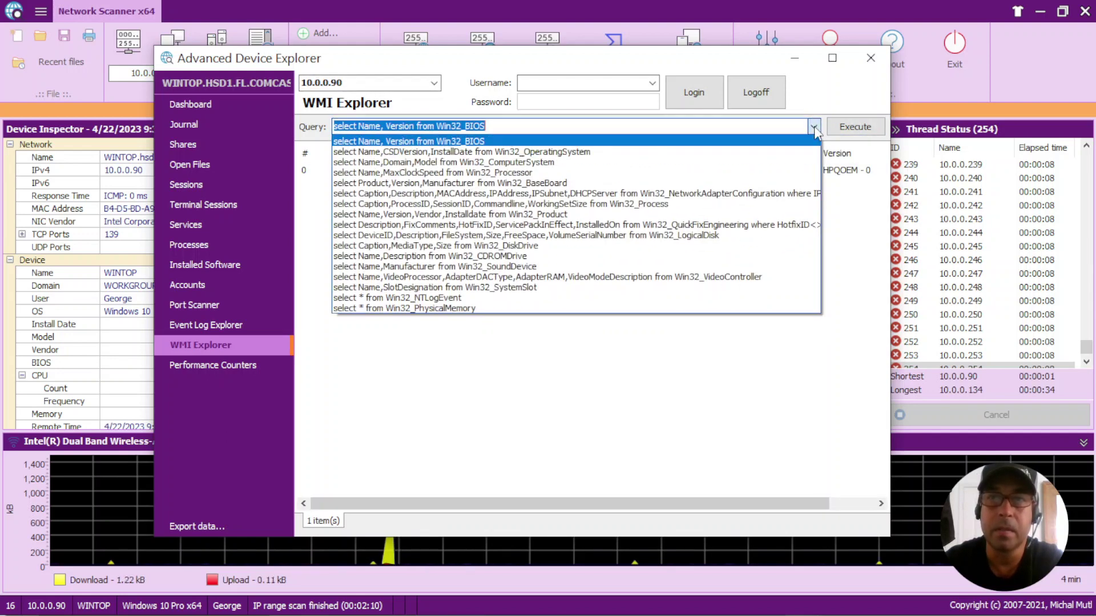
left_click(532, 173)
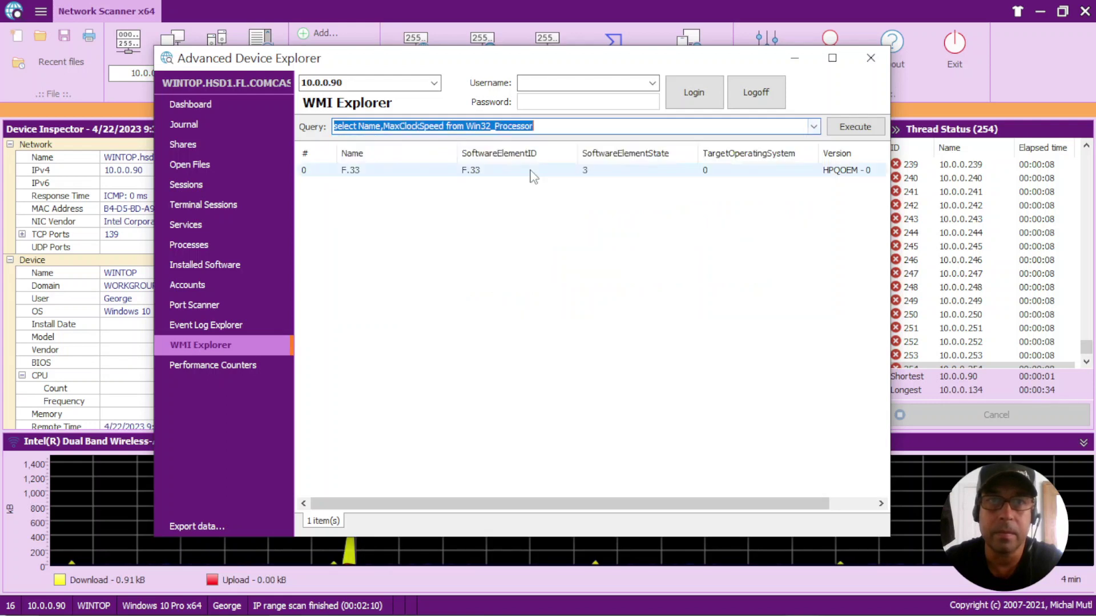
left_click(843, 133)
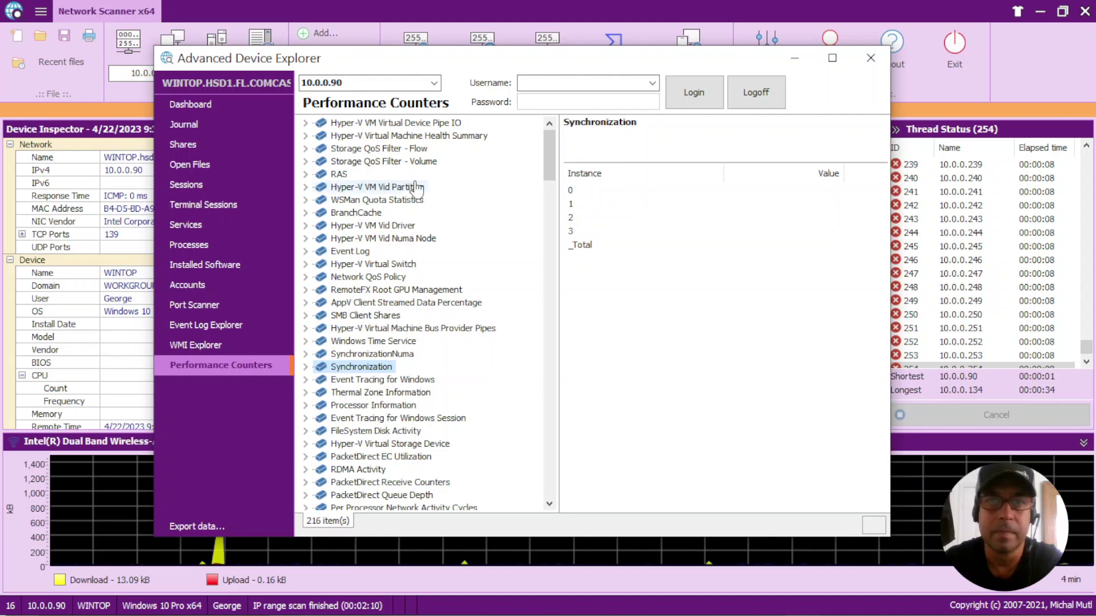
Step: Check the remote host's Open Files and Accounts pages, then close the Advanced Device Explorer
left_click(604, 83)
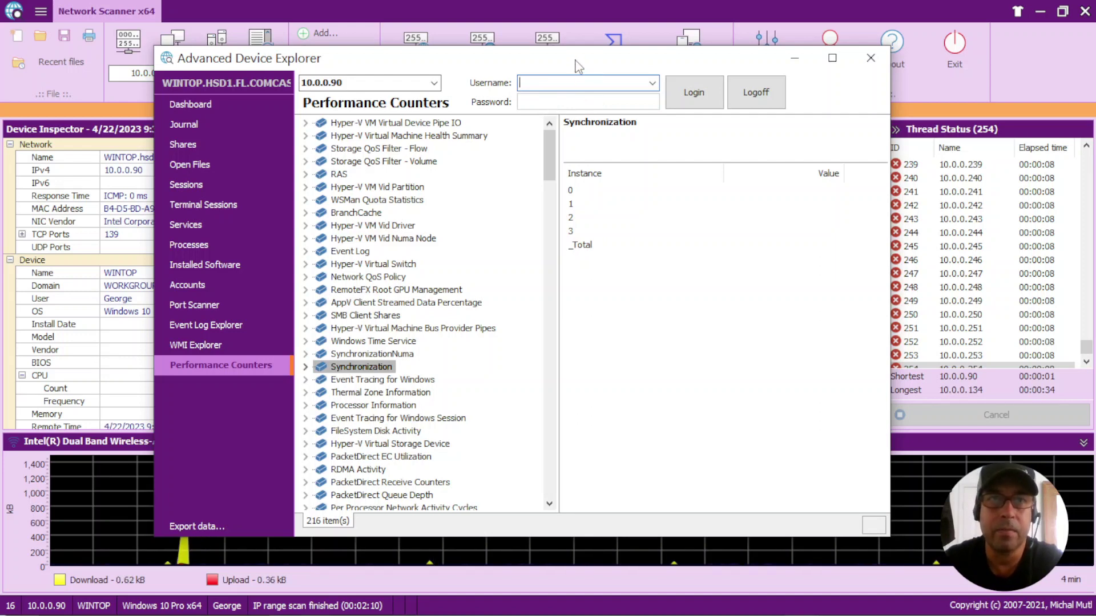
left_click_drag(581, 67, 583, 69)
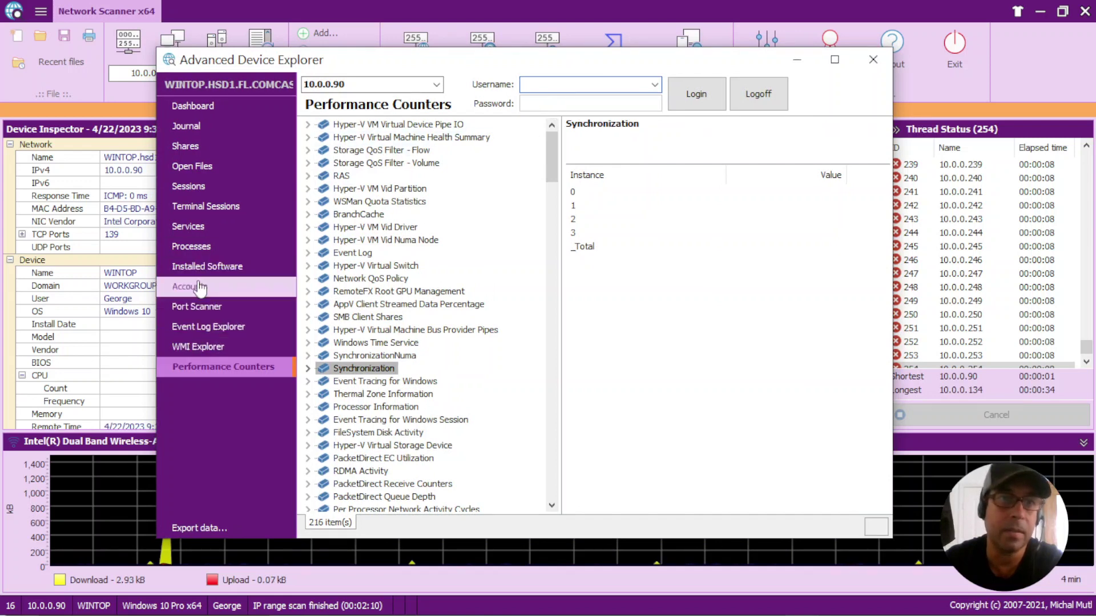
left_click(191, 167)
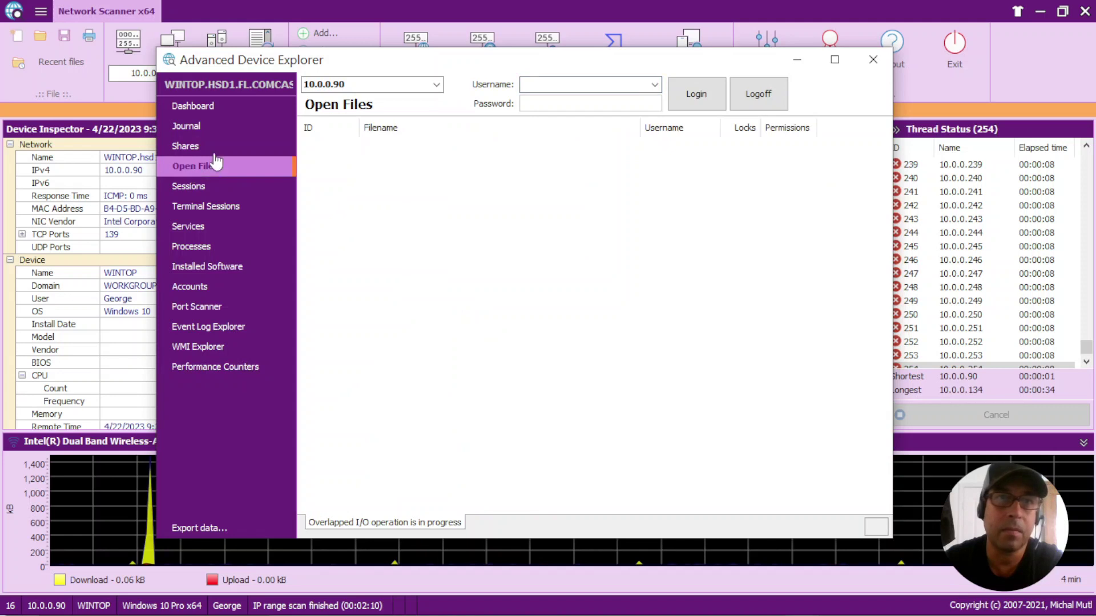
left_click(193, 293)
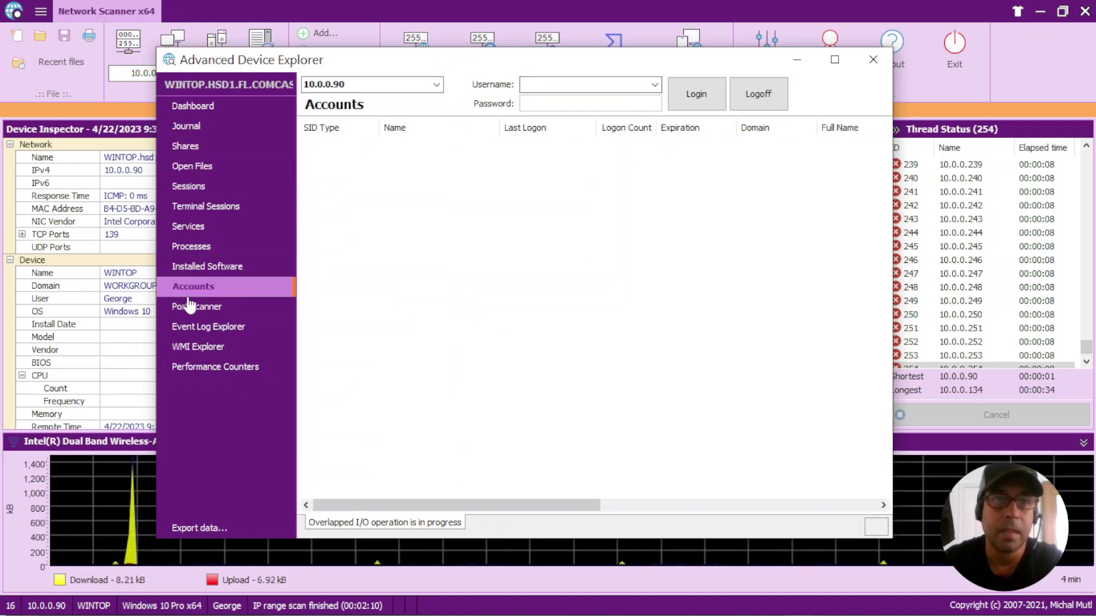
left_click(869, 67)
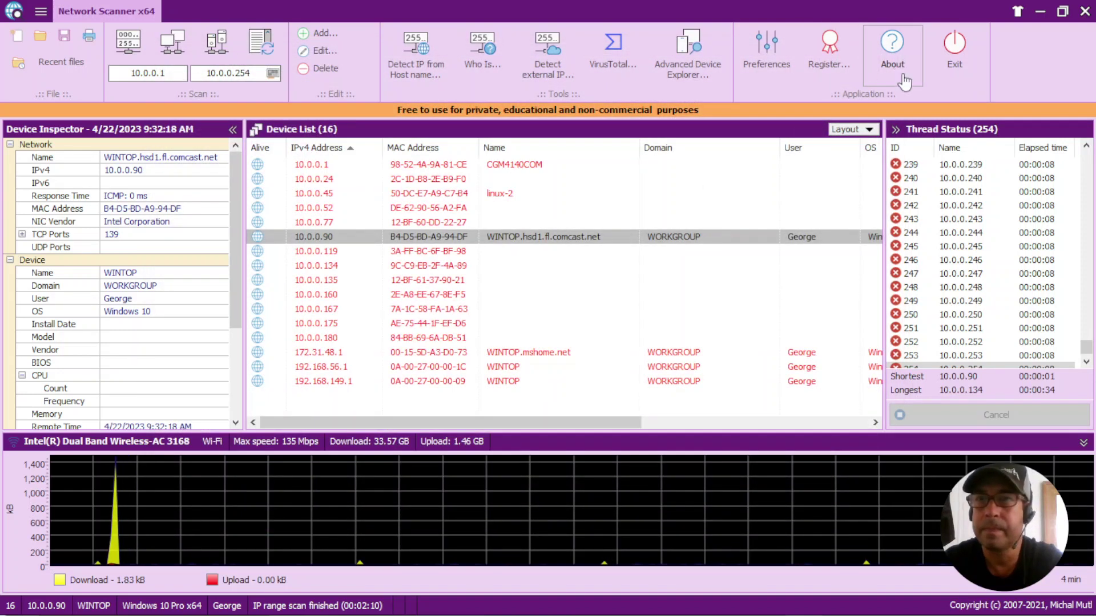
left_click(893, 59)
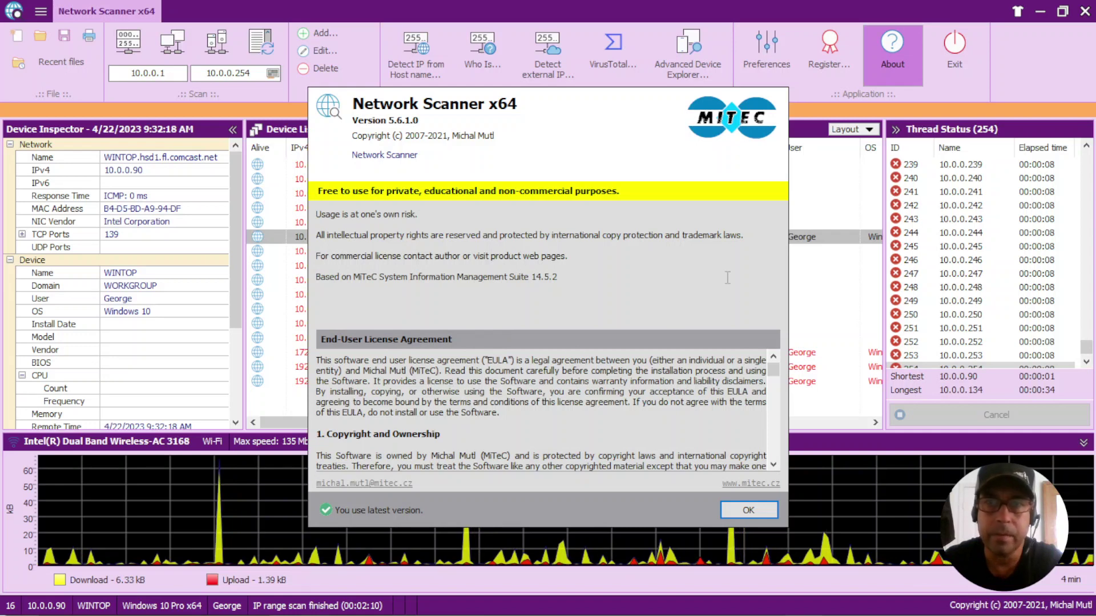
left_click(749, 511)
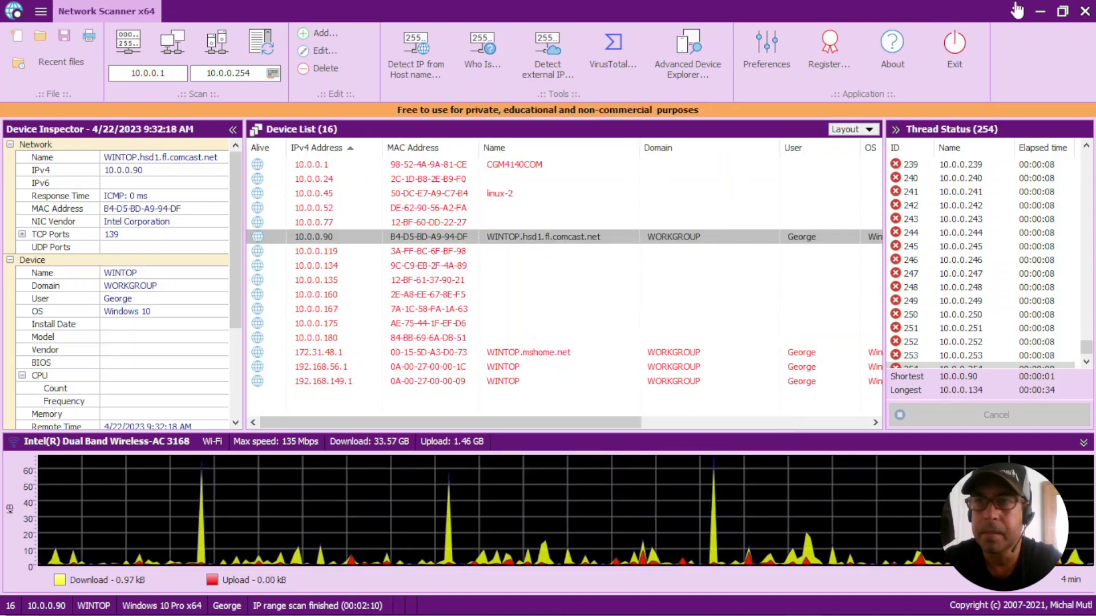
Step: Restore, resize and re-maximize the scanner window, then exit MiTec Network Scanner
left_click(1062, 12)
left_click(924, 38)
left_click(1062, 11)
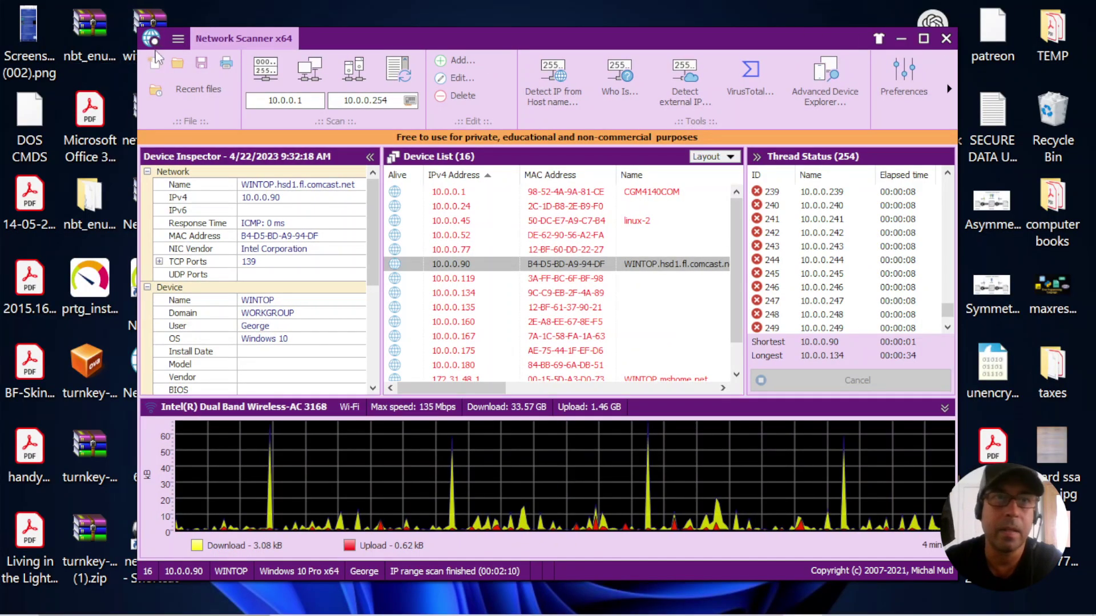
left_click_drag(134, 26, 73, 46)
left_click(923, 61)
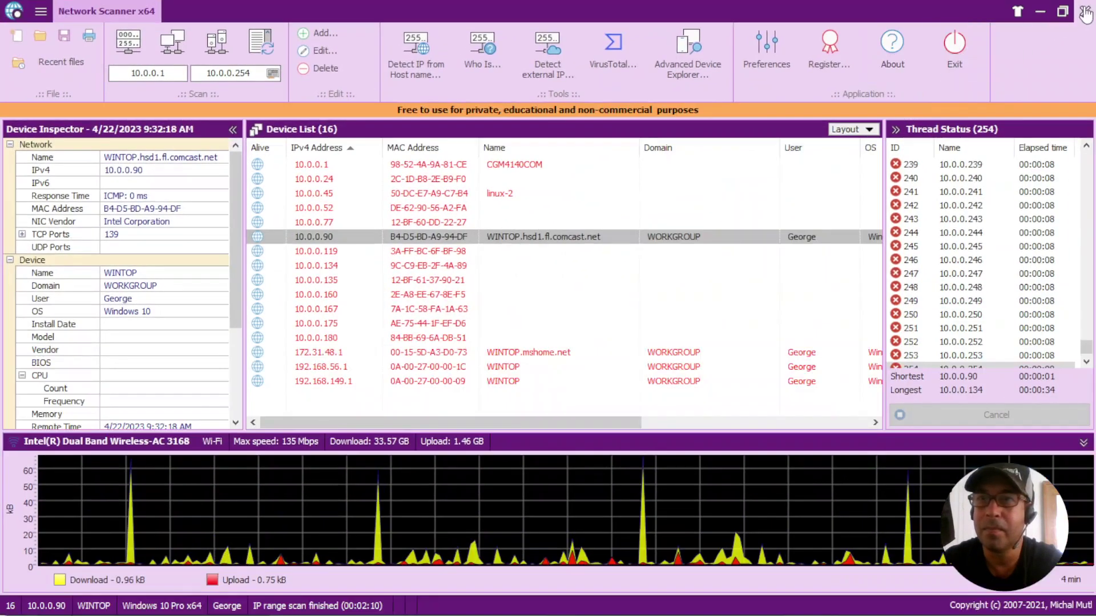
left_click(1087, 11)
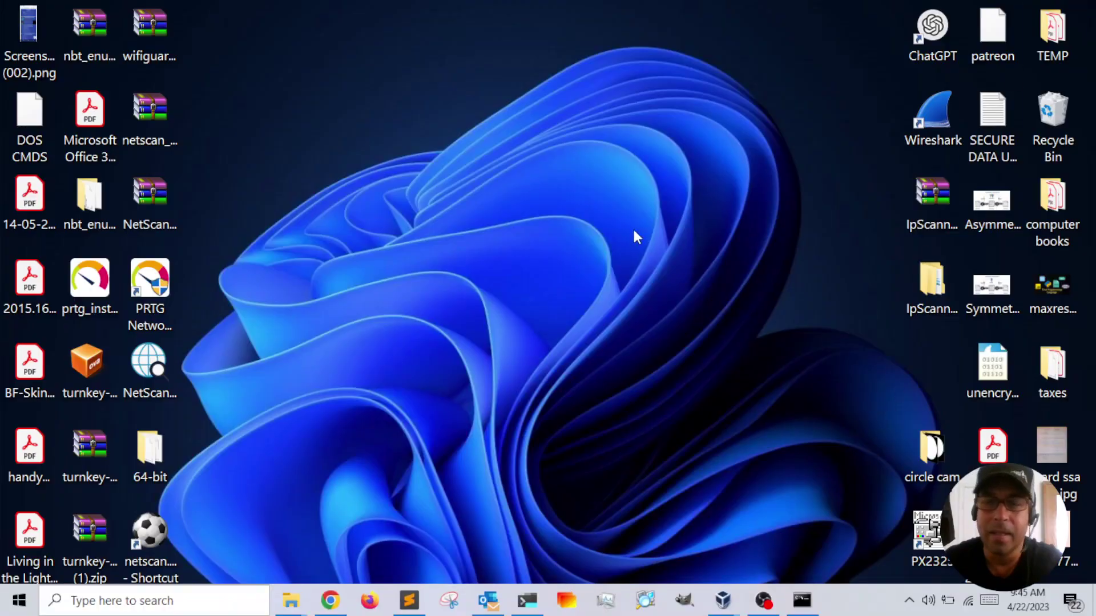